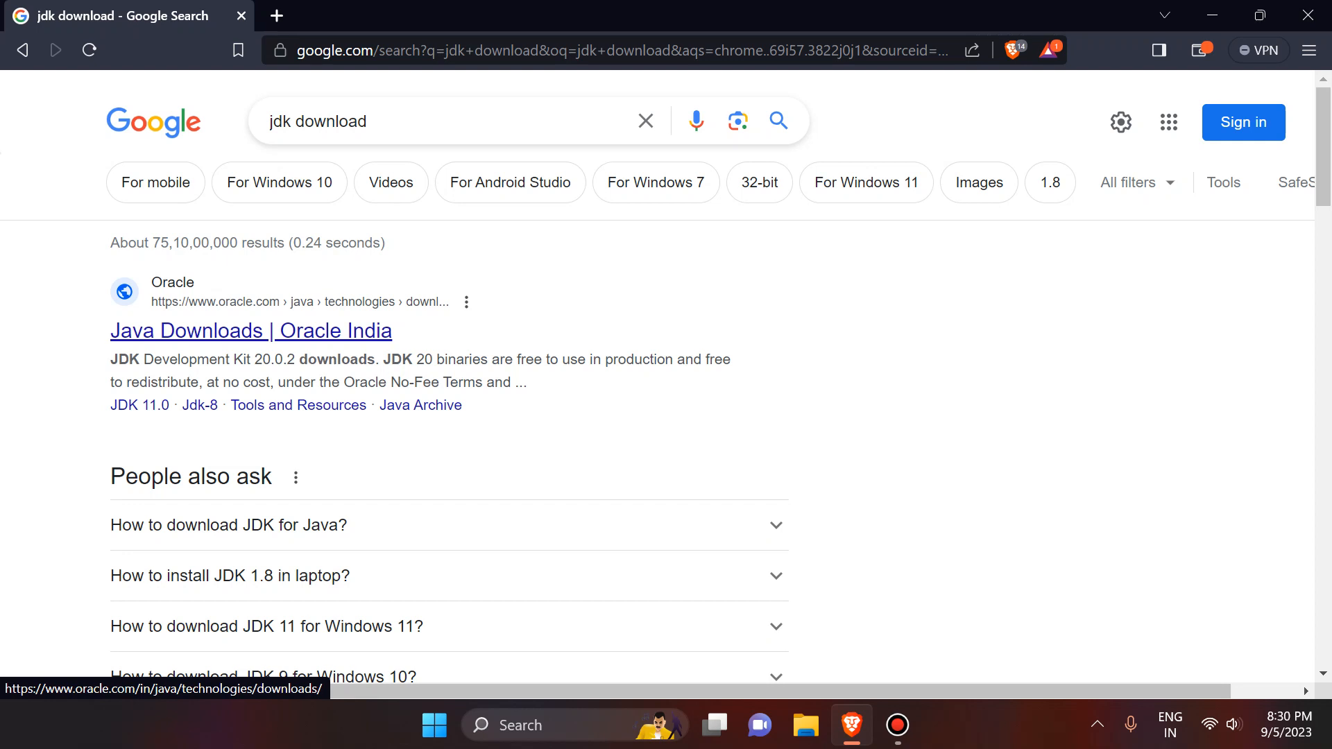
Open the Oracle Java Downloads search result and show the JDK 20 downloads for Windows.
click(251, 330)
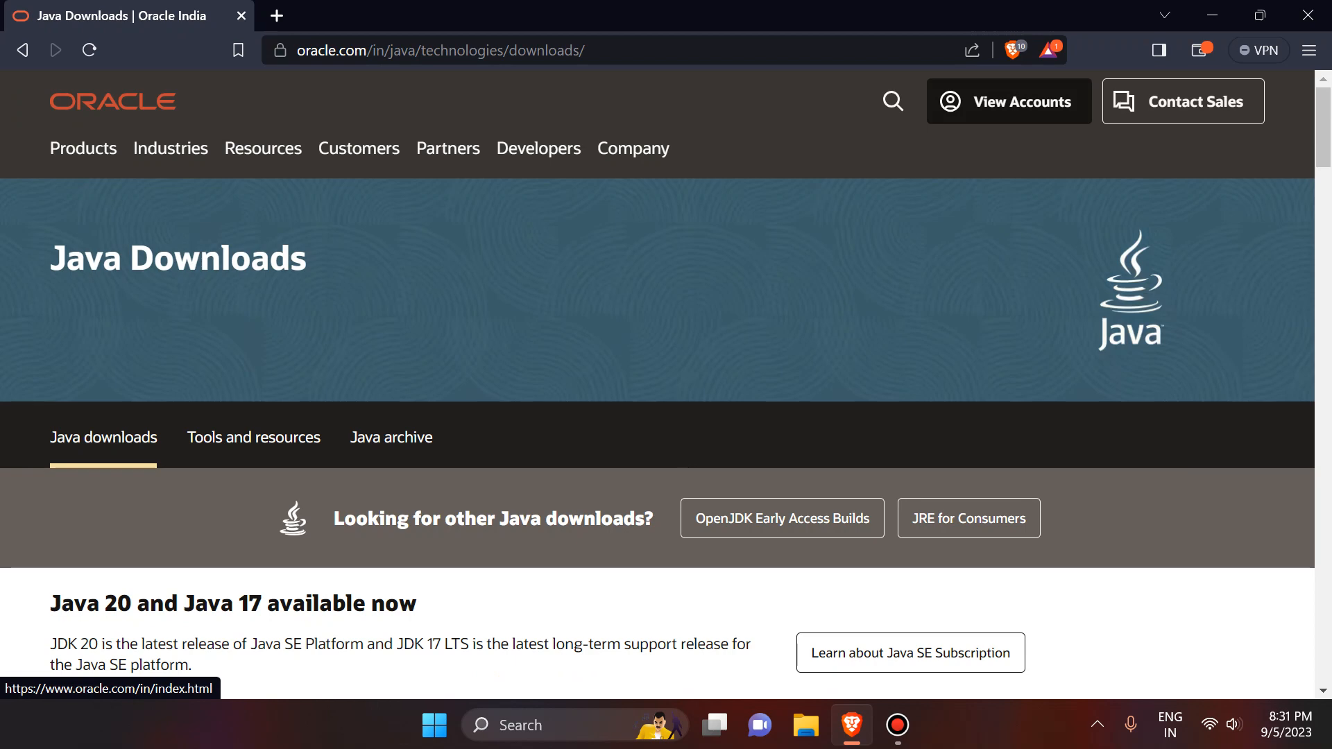
scroll(666, 383, down, 5)
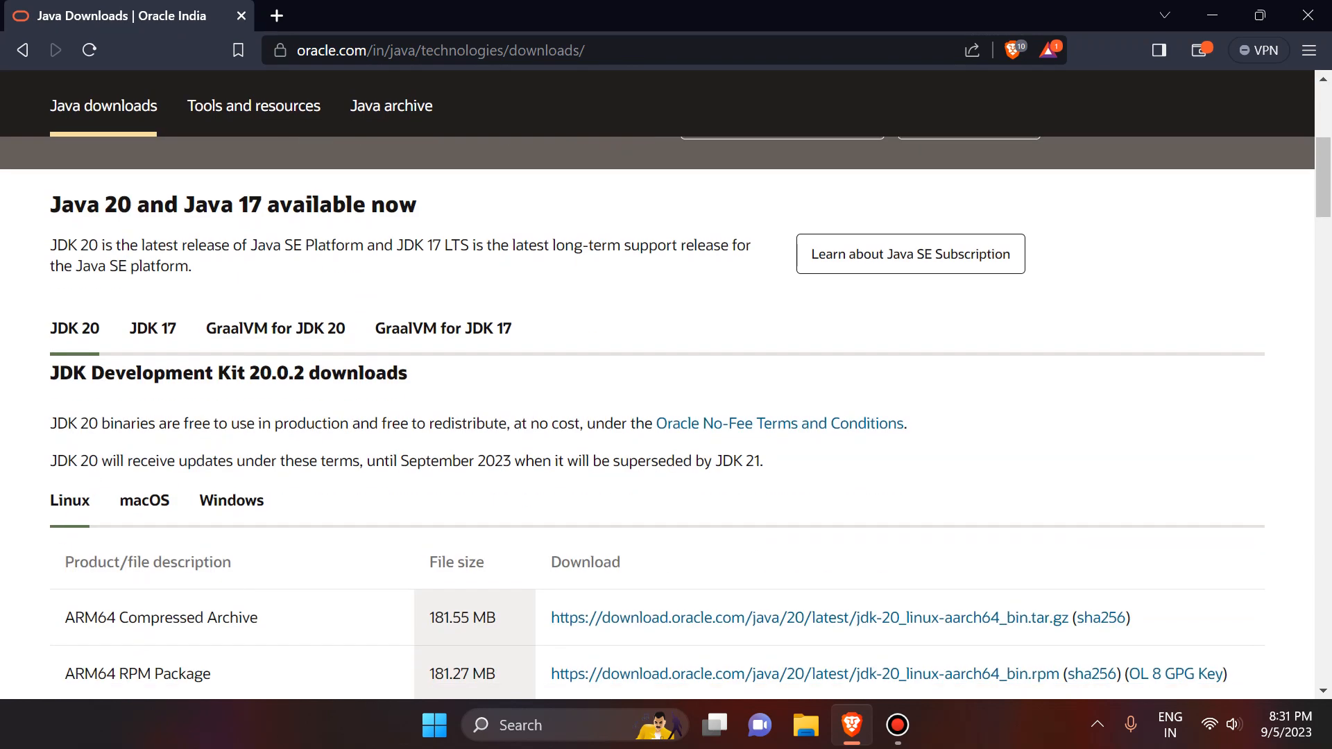
scroll(666, 416, down, 3)
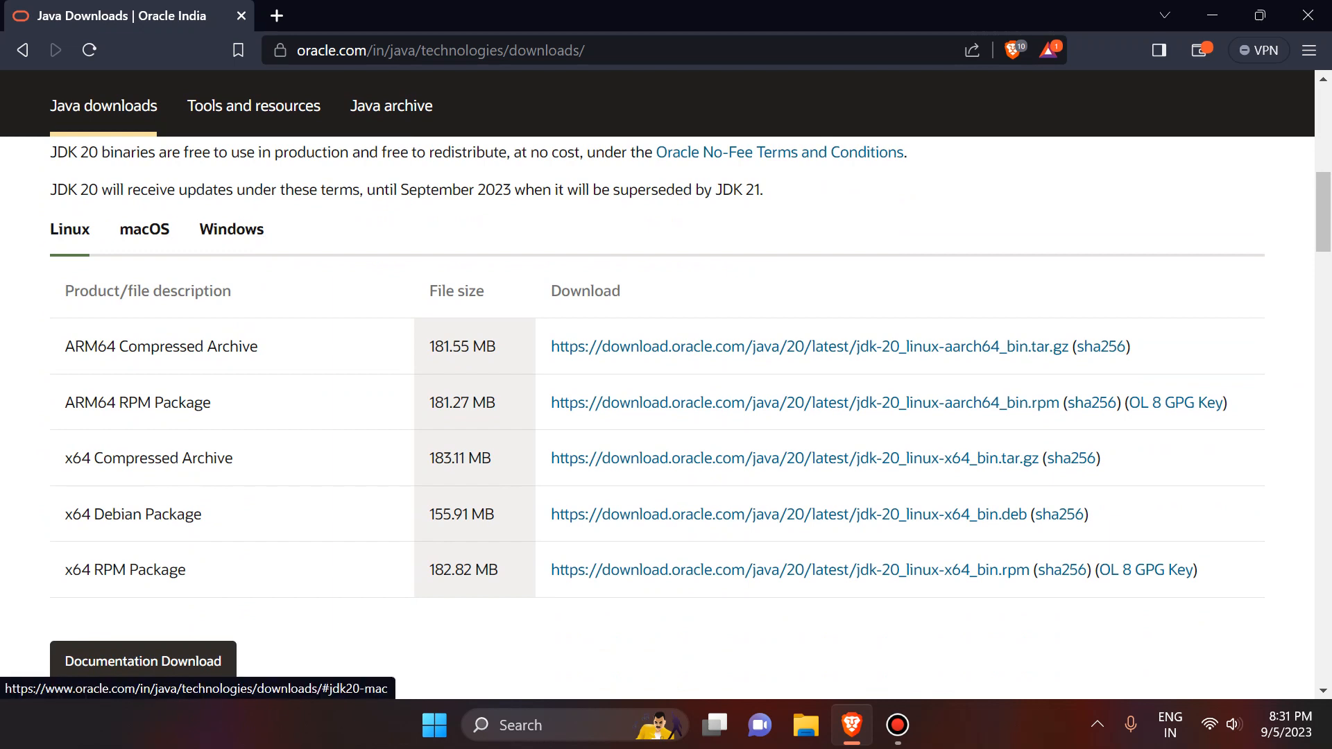
click(231, 229)
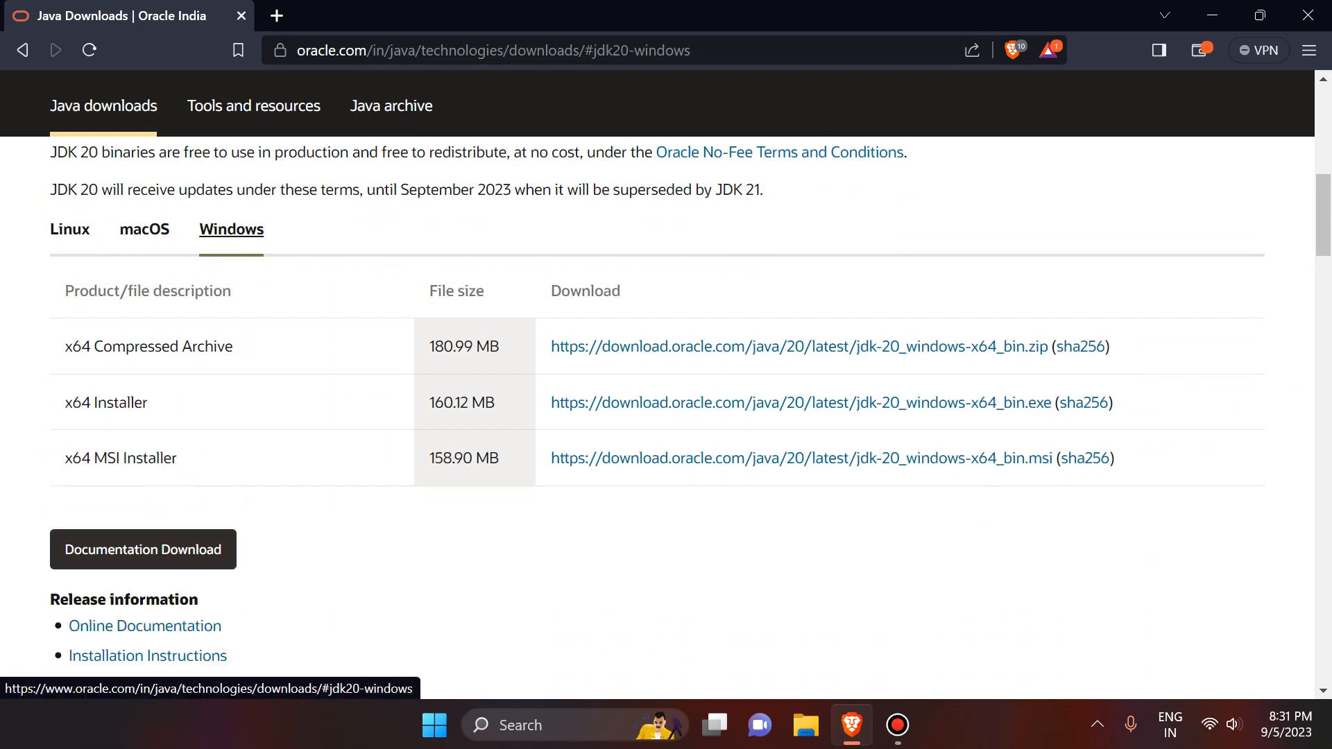
click(145, 229)
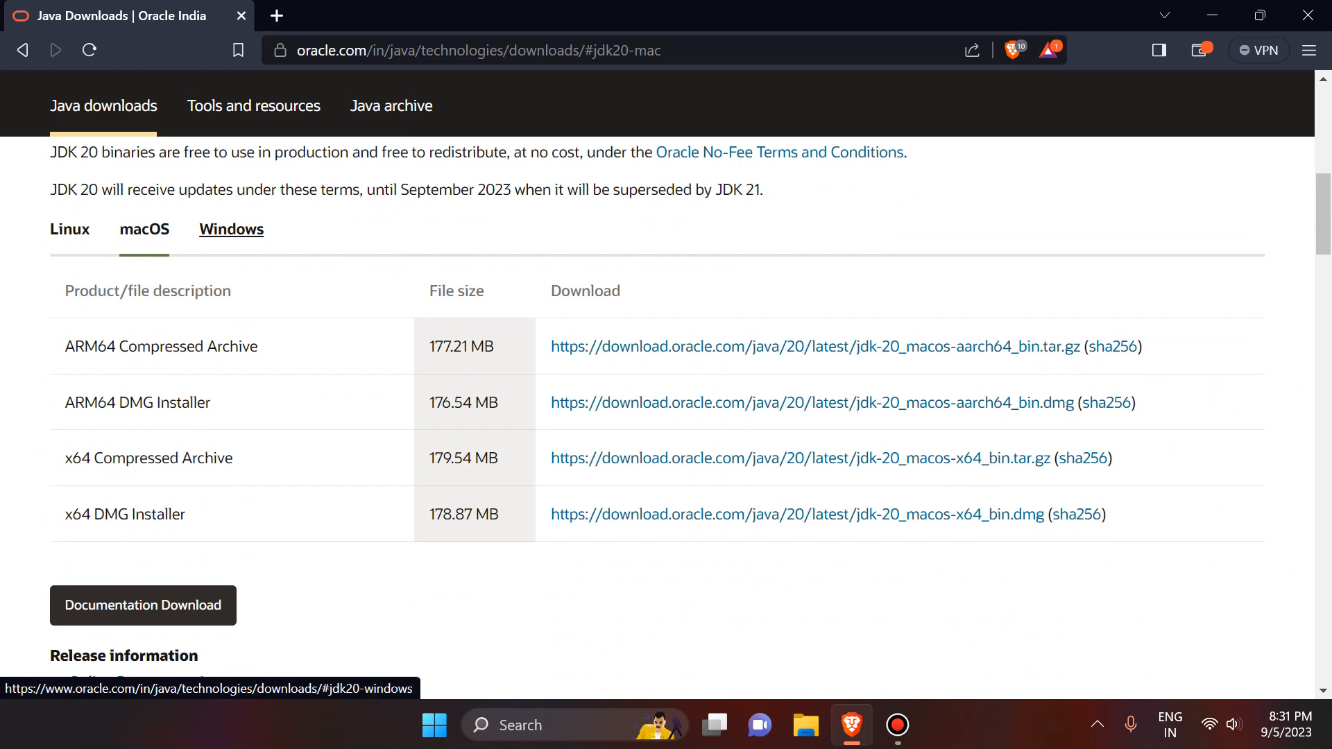
click(232, 229)
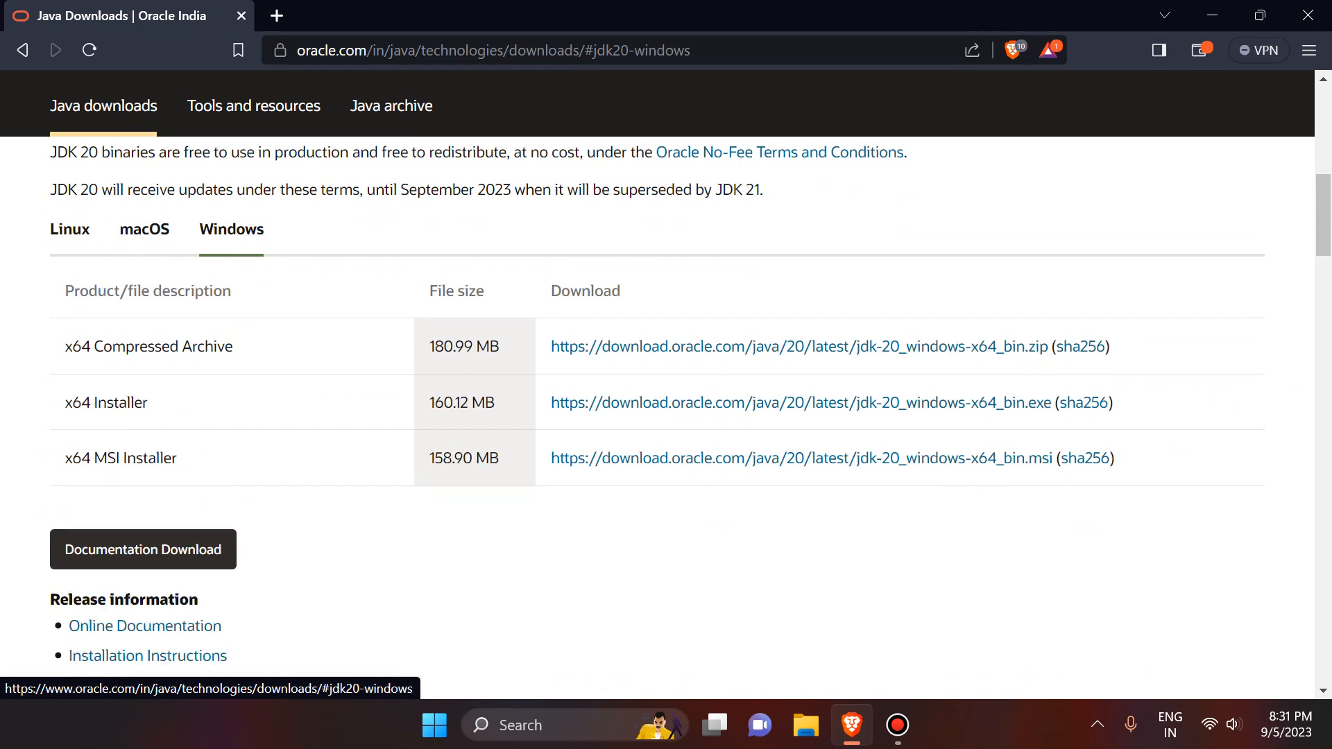
Download the Windows x64 MSI Installer and save it as jdk-20_windows-x64_bin in the Downloads folder.
scroll(666, 406, down, 1)
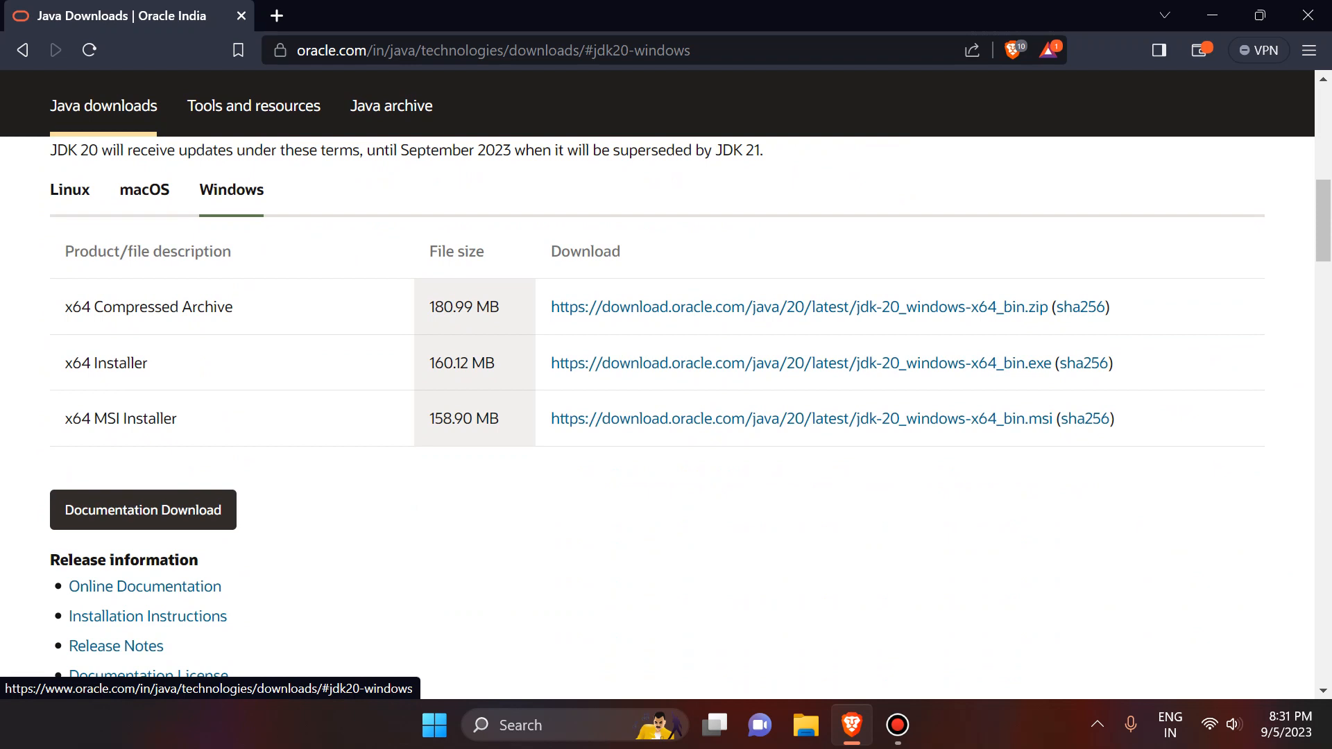
click(801, 418)
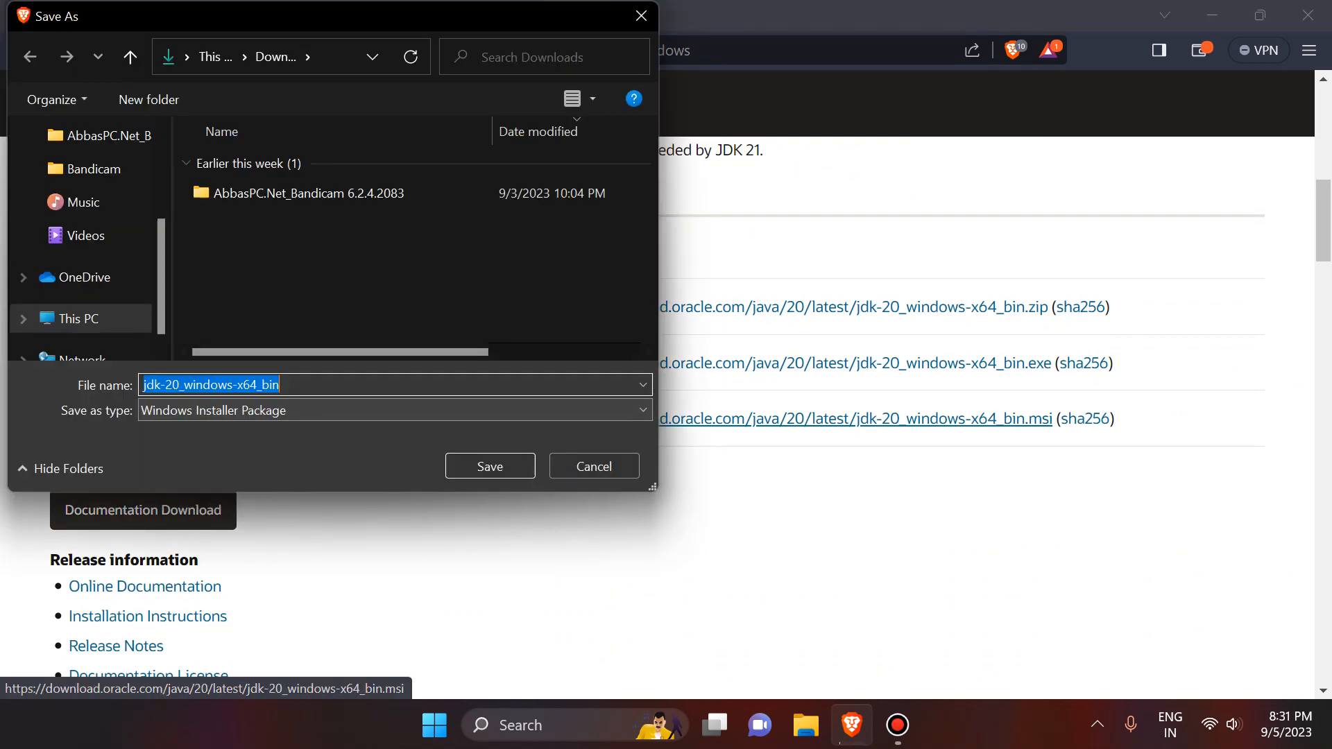
scroll(84, 243, up, 2)
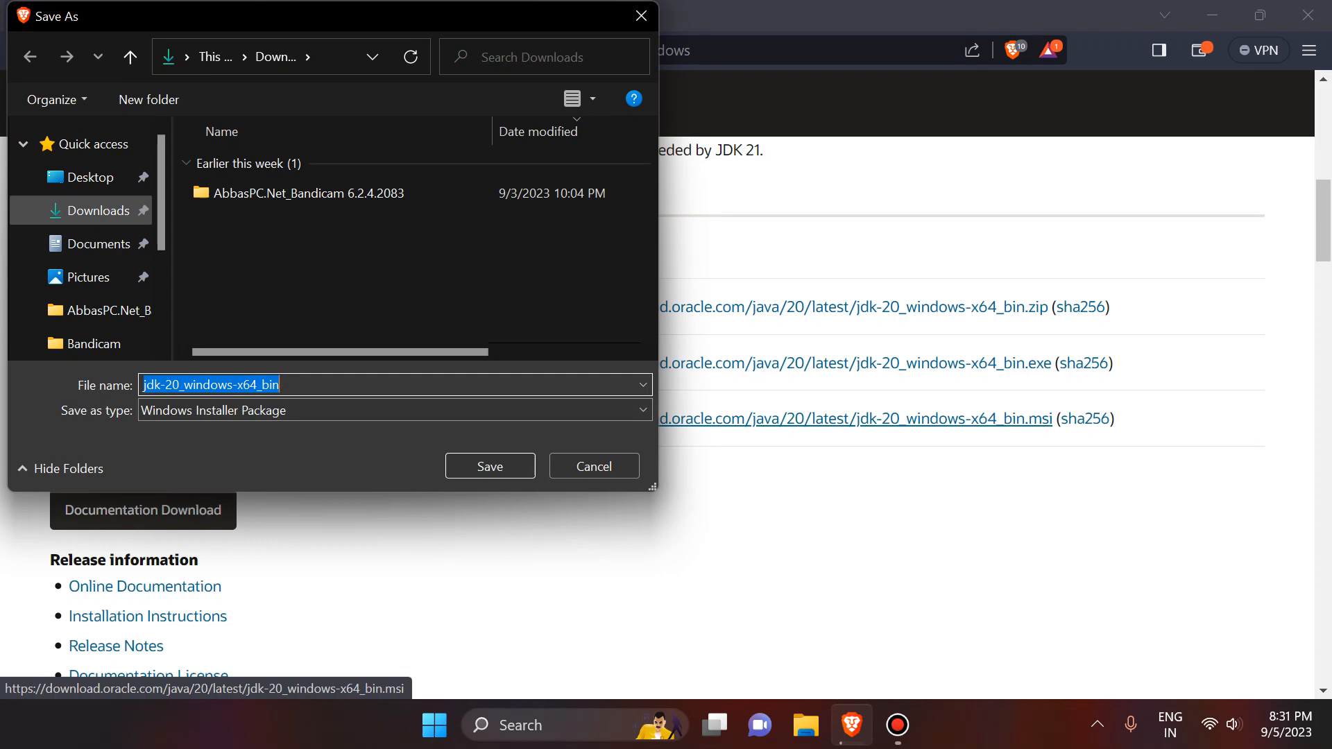
click(489, 466)
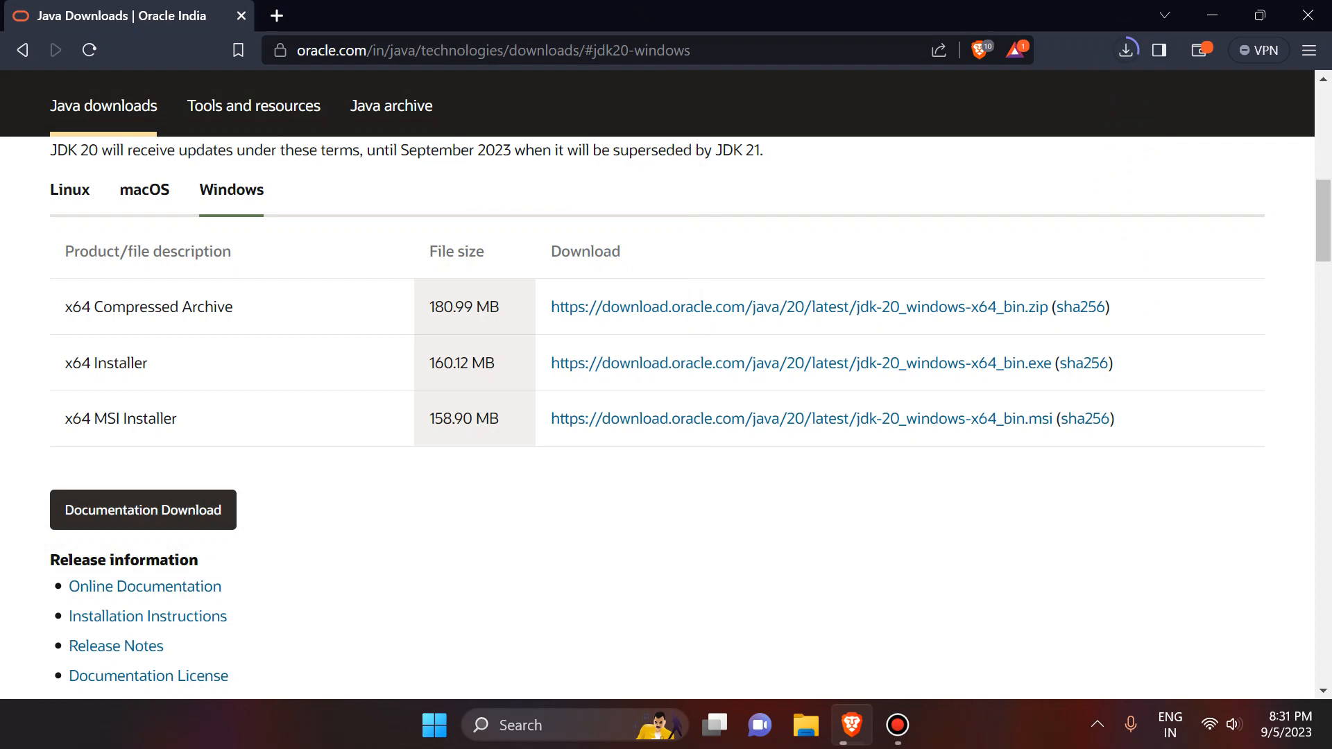
click(897, 725)
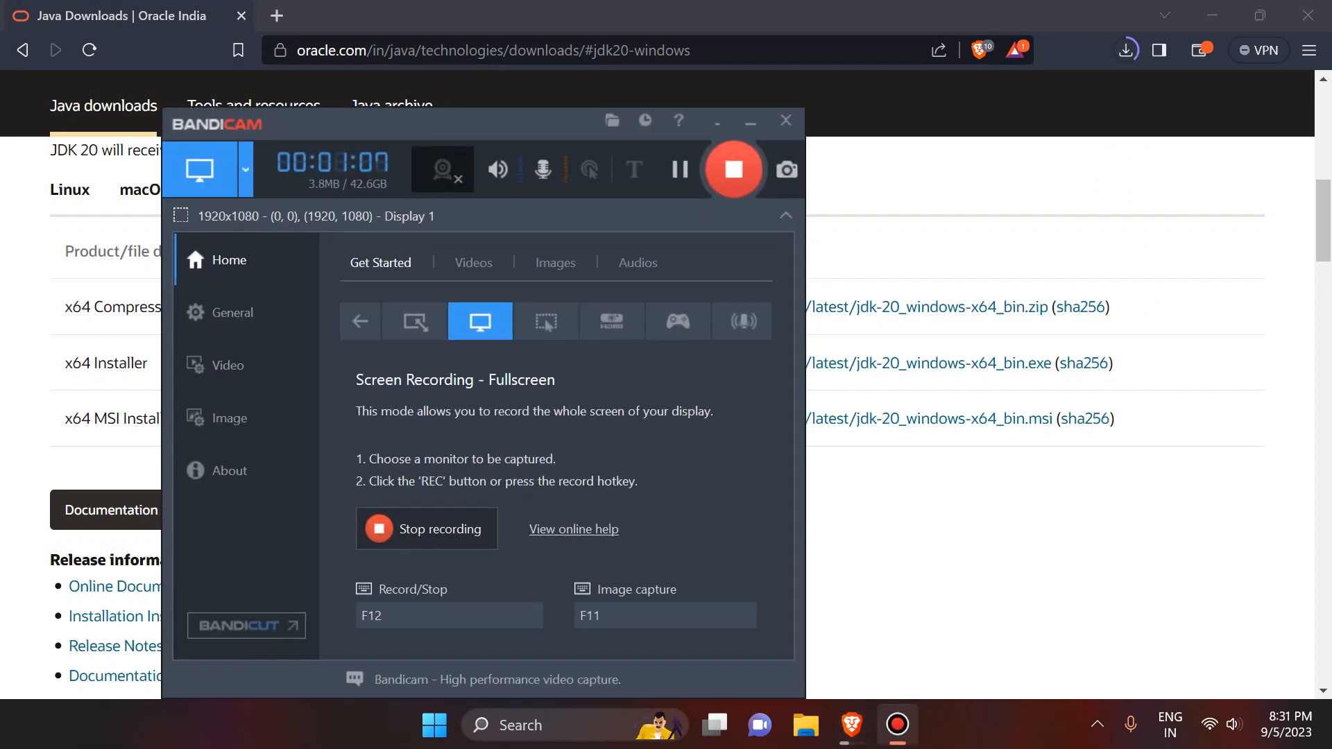
click(679, 170)
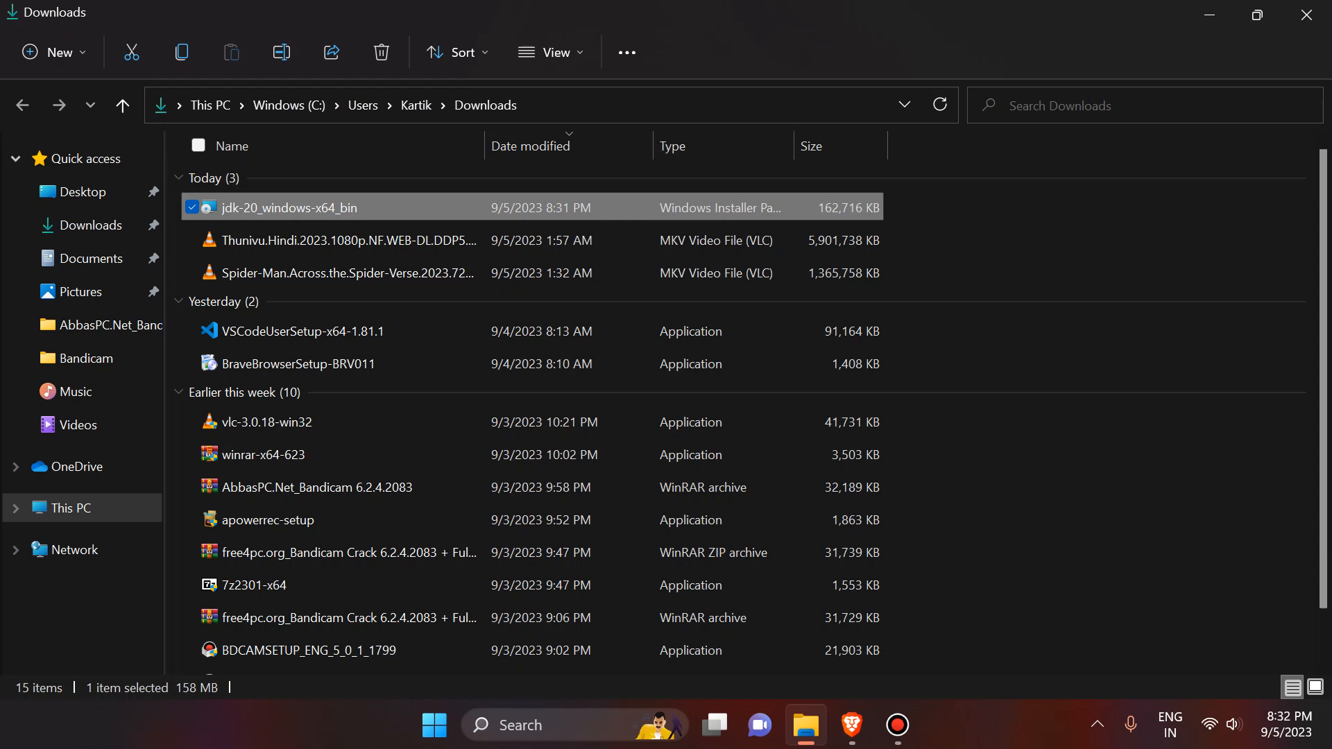
Launch the jdk-20_windows-x64_bin installer package, then close the Downloads folder window and minimize the browser.
right_click(310, 212)
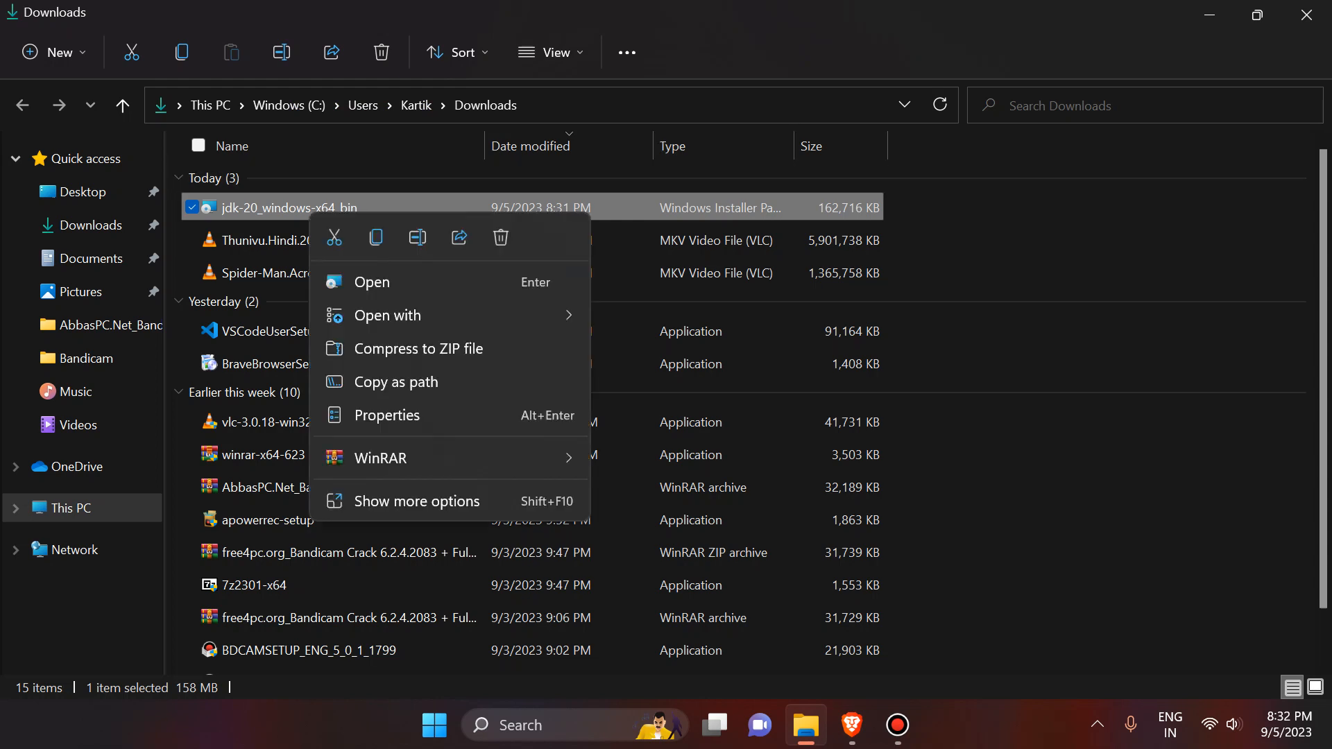
mouse_move(416, 315)
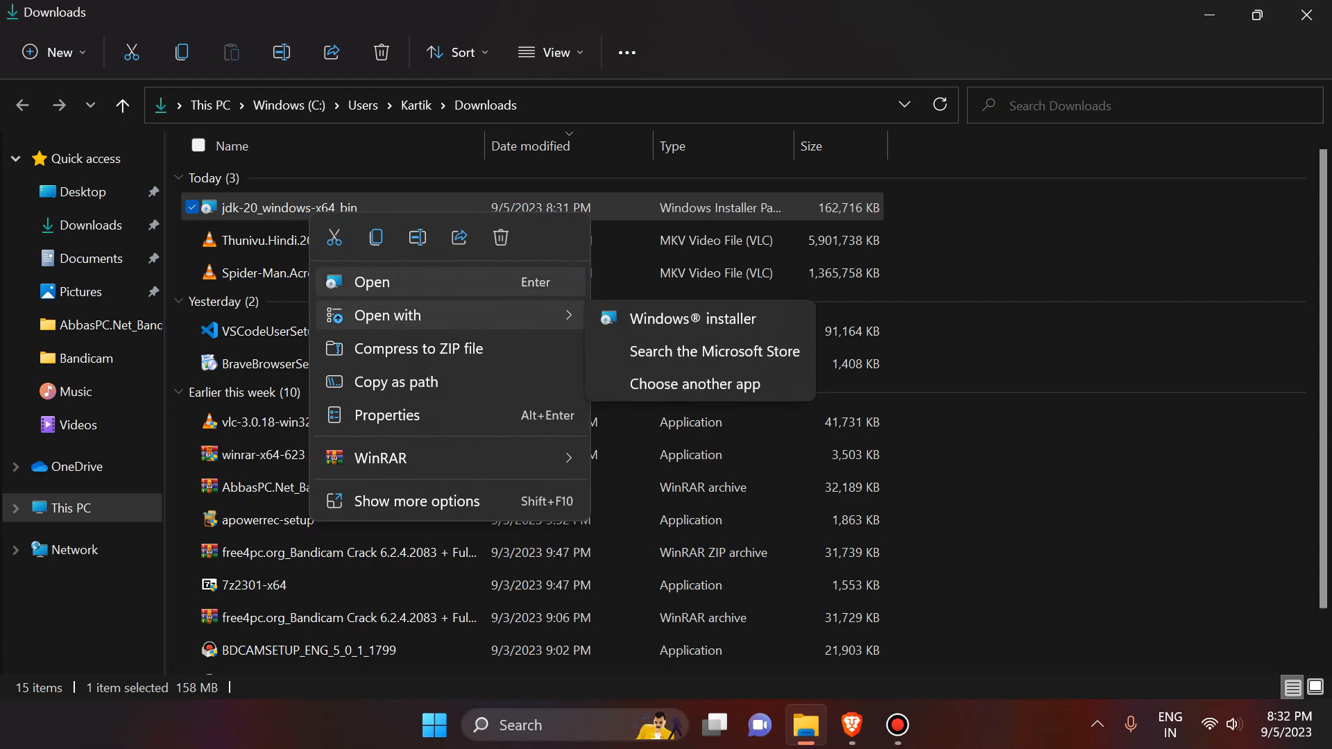
click(410, 283)
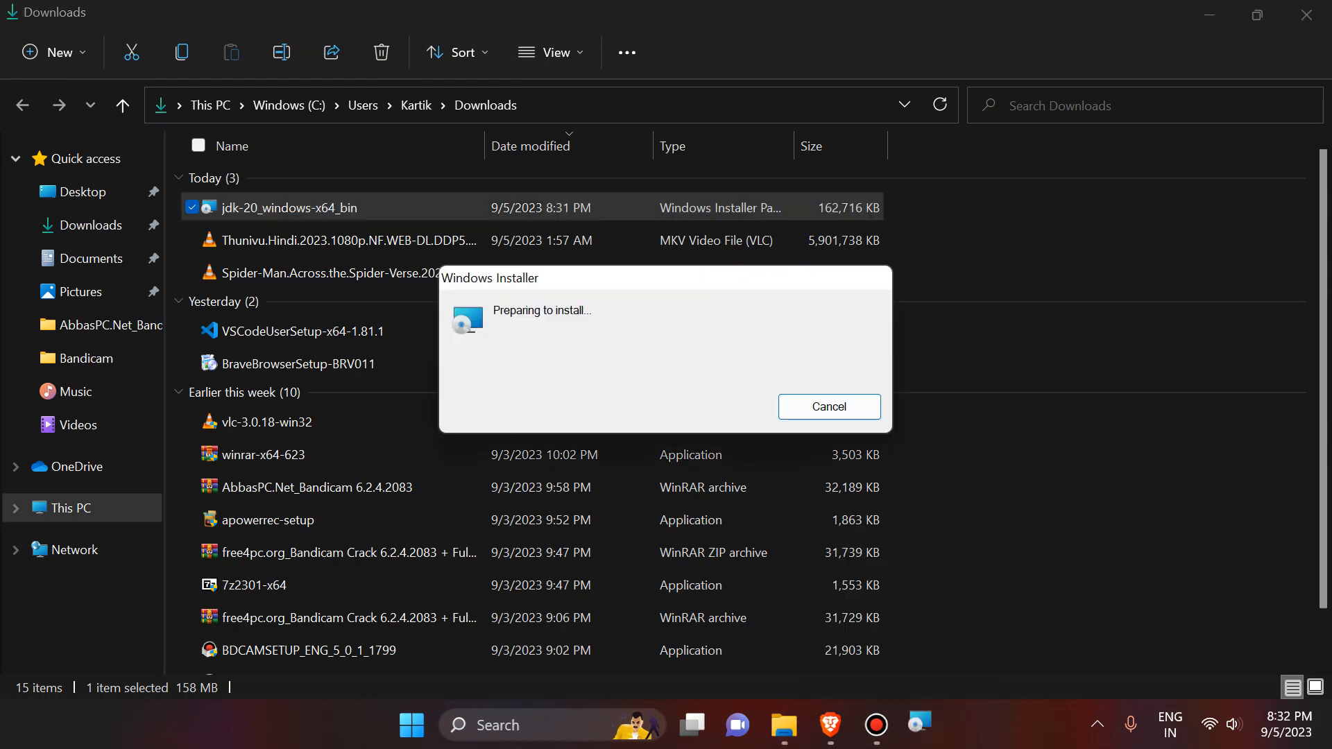
click(1307, 15)
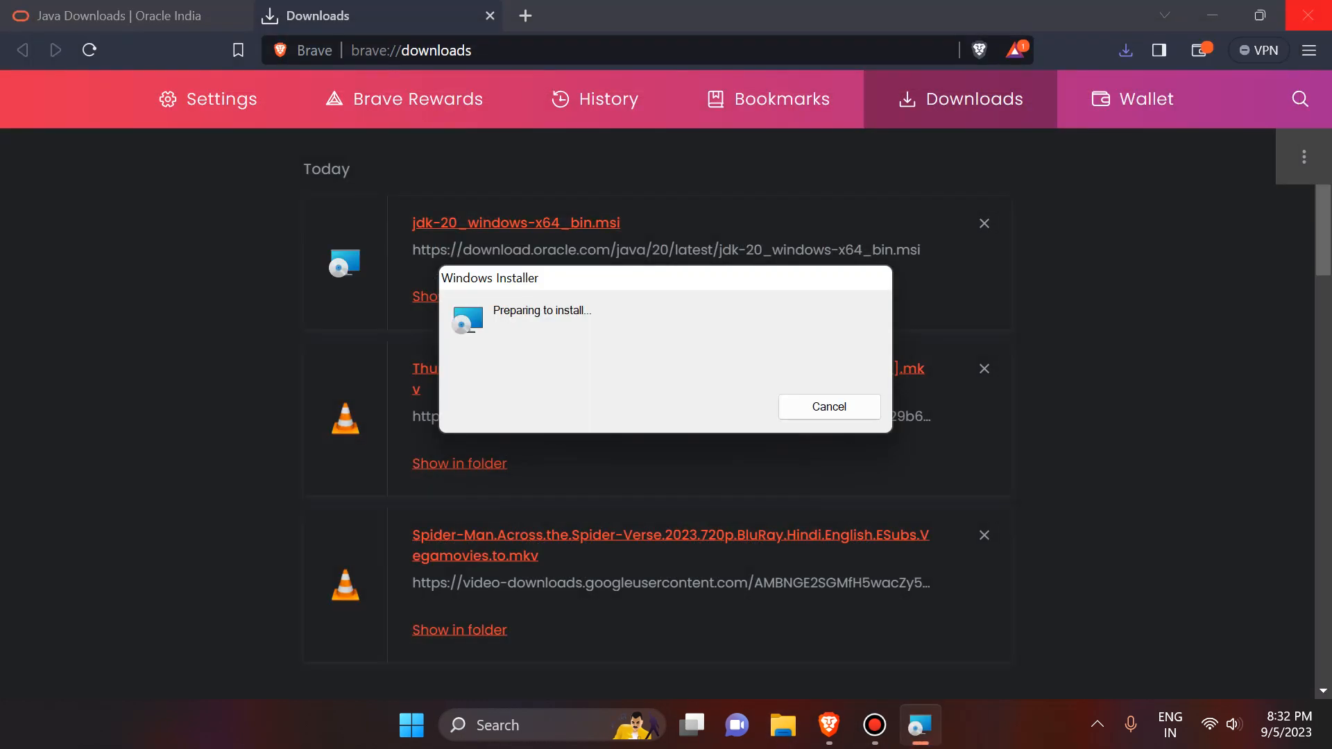
click(1212, 15)
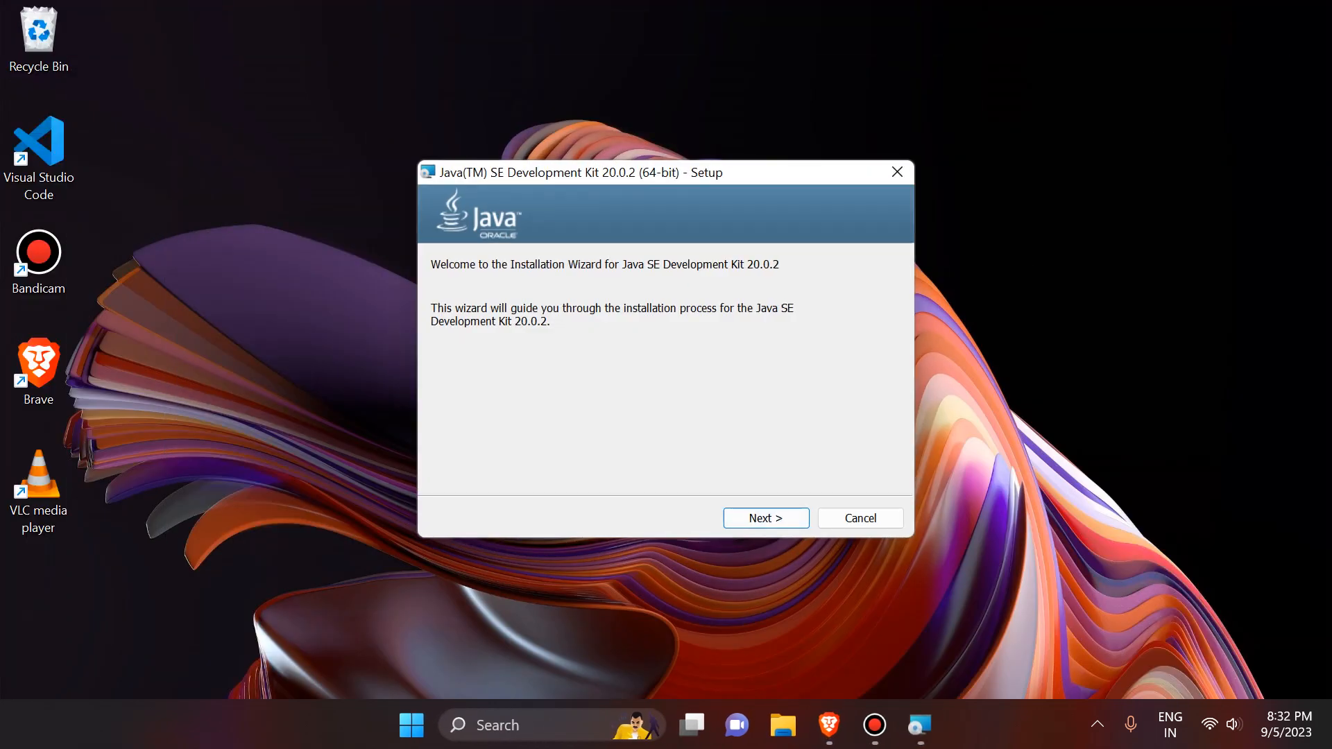
Install Java SE Development Kit 20.0.2 with the setup wizard's default options and close the wizard.
key(Return)
key(Return)
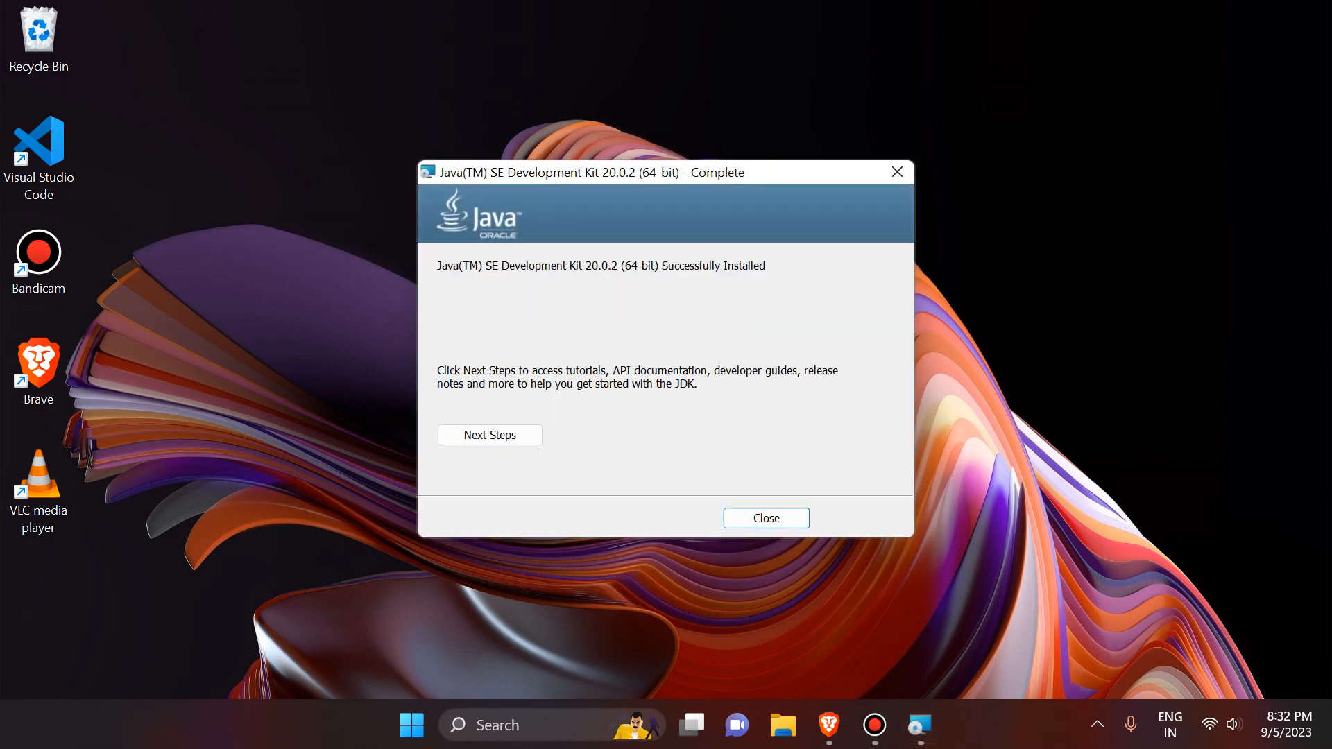
click(766, 518)
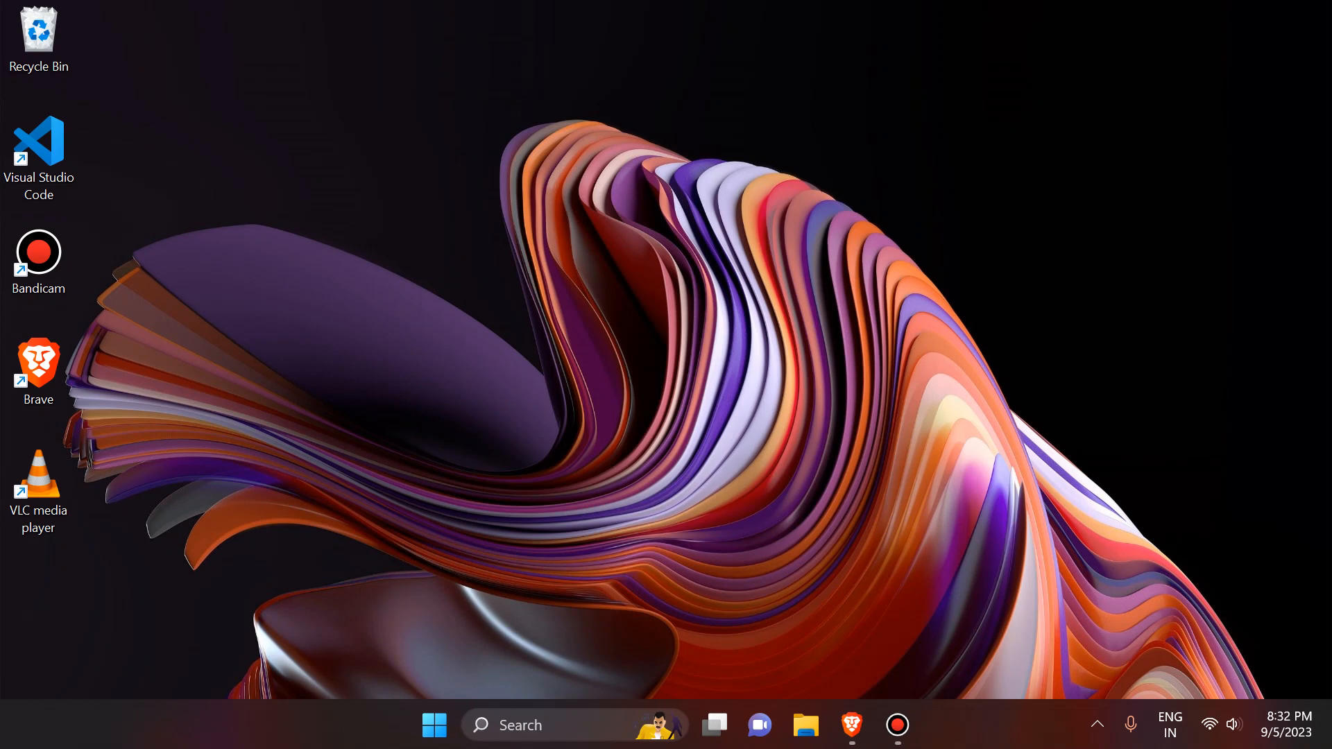
In File Explorer, browse to Program Files on the Windows (C:) drive and select the Java folder.
click(805, 725)
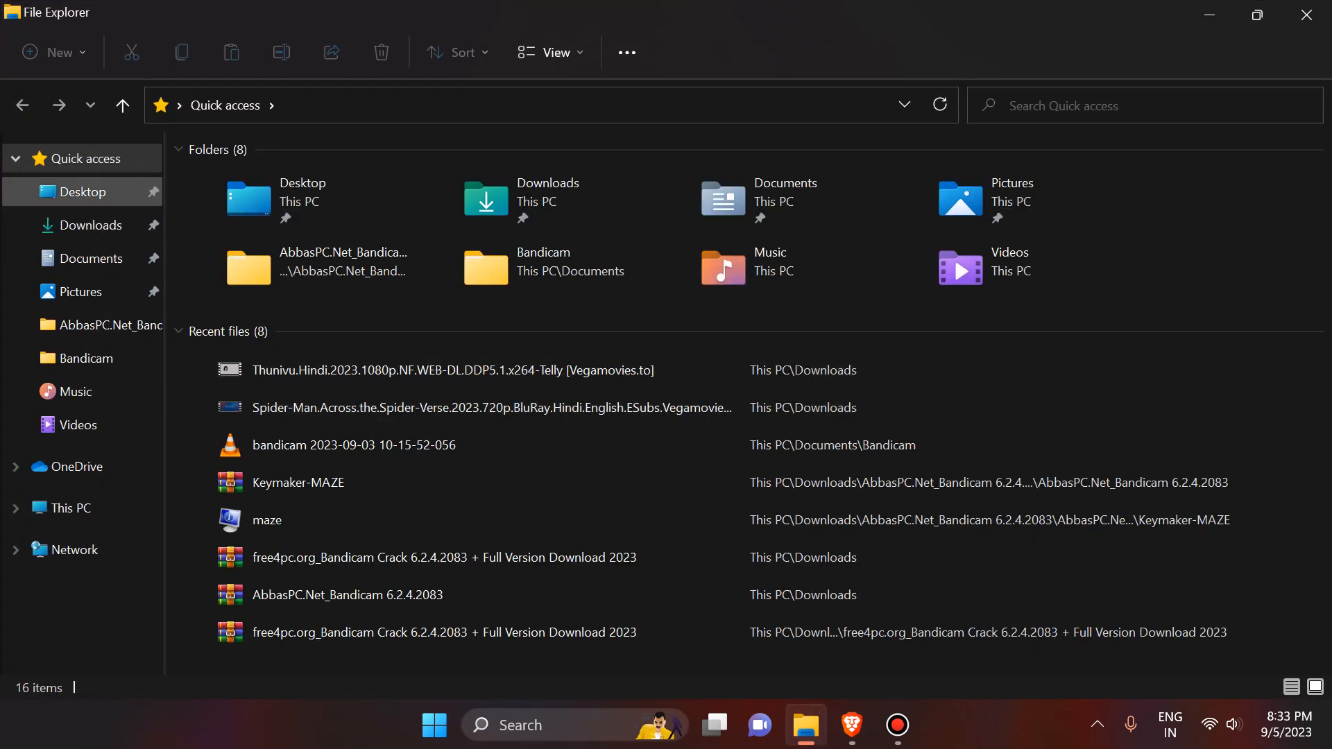
click(71, 508)
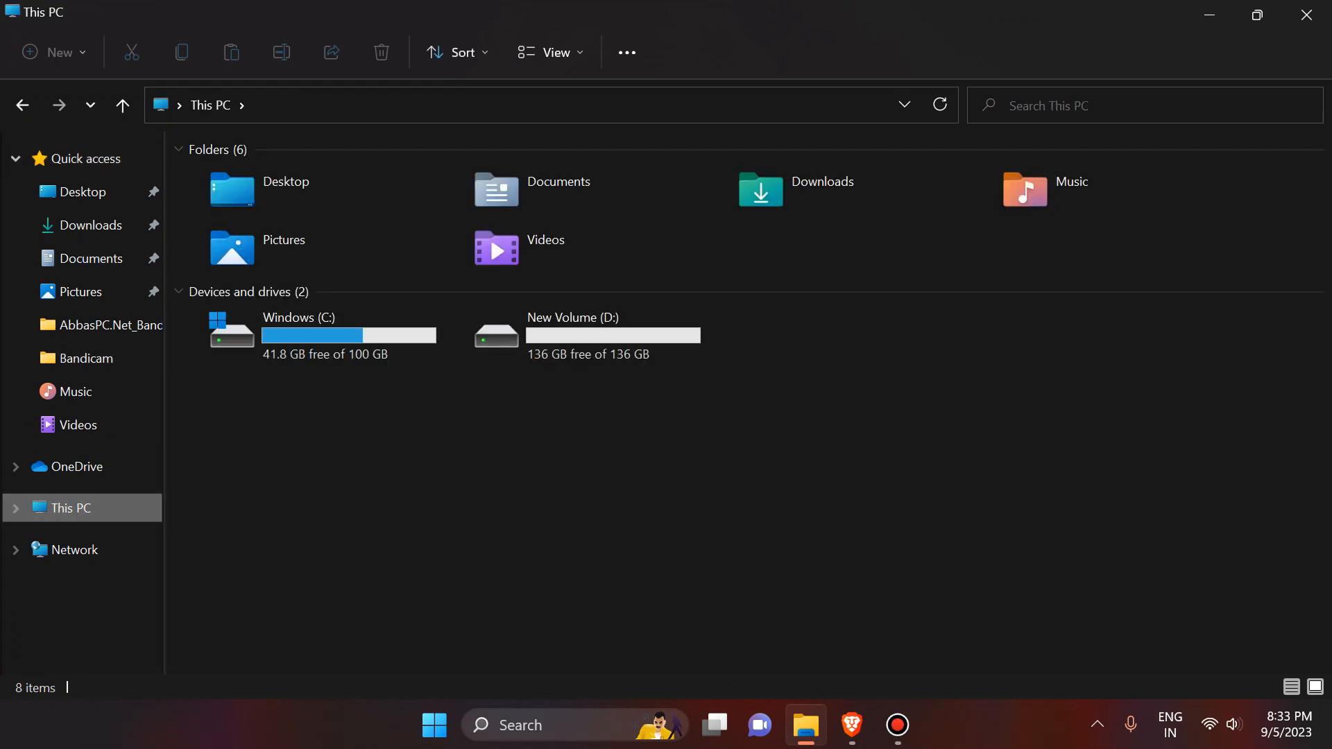
double_click(310, 335)
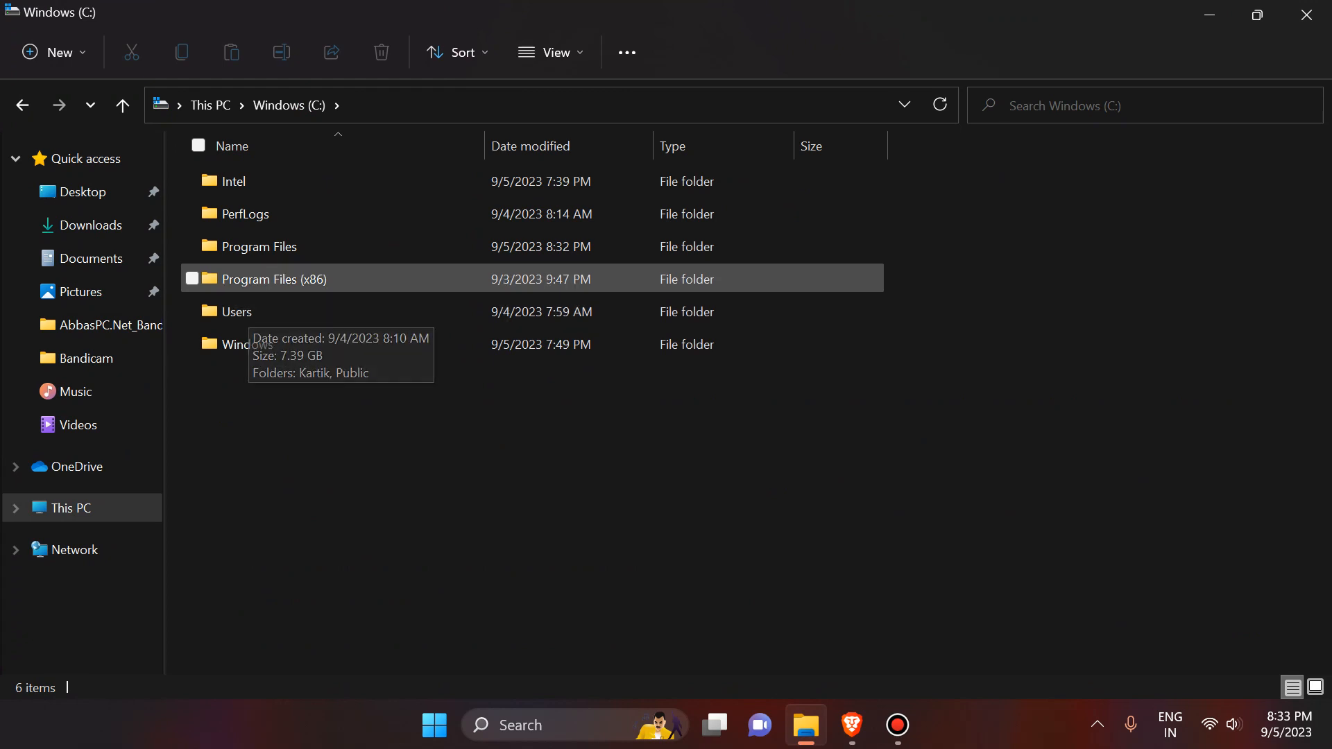
double_click(258, 246)
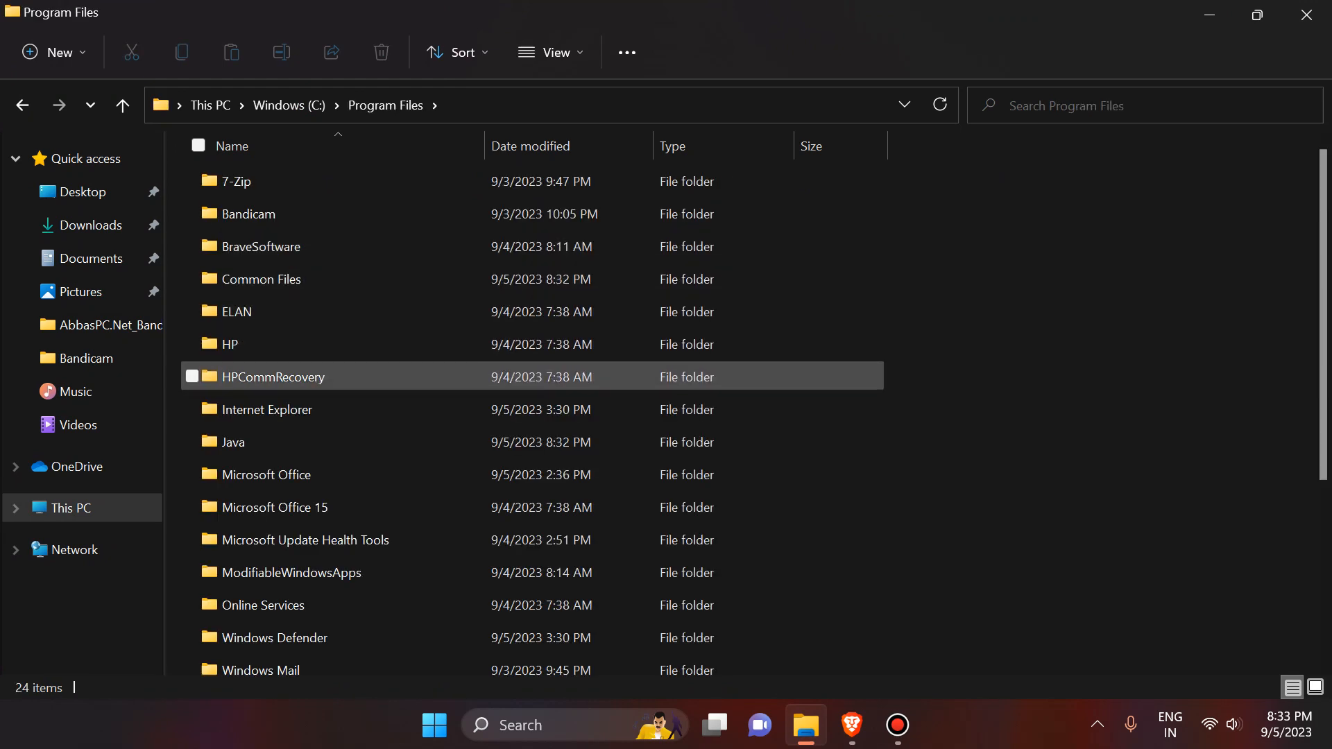
click(234, 441)
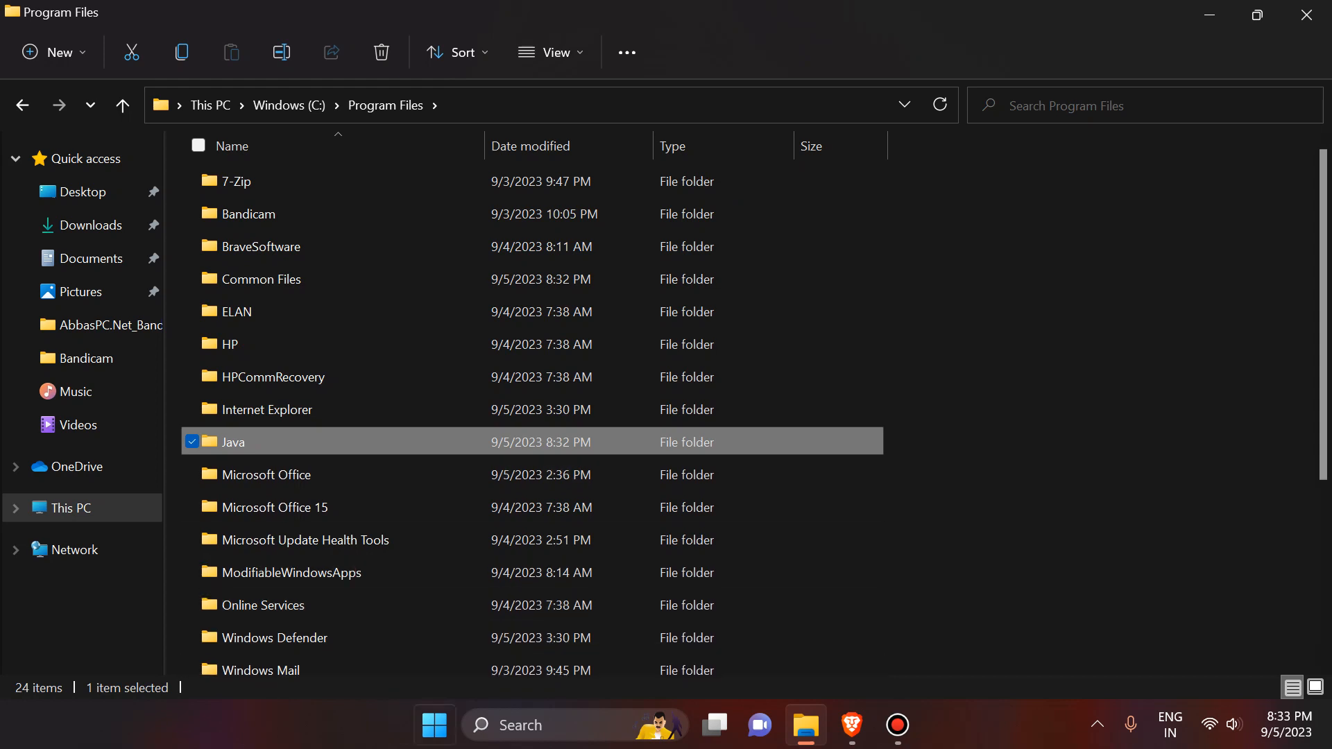
Search Windows for "env", open the system environment variables settings, and minimize the File Explorer window.
click(435, 725)
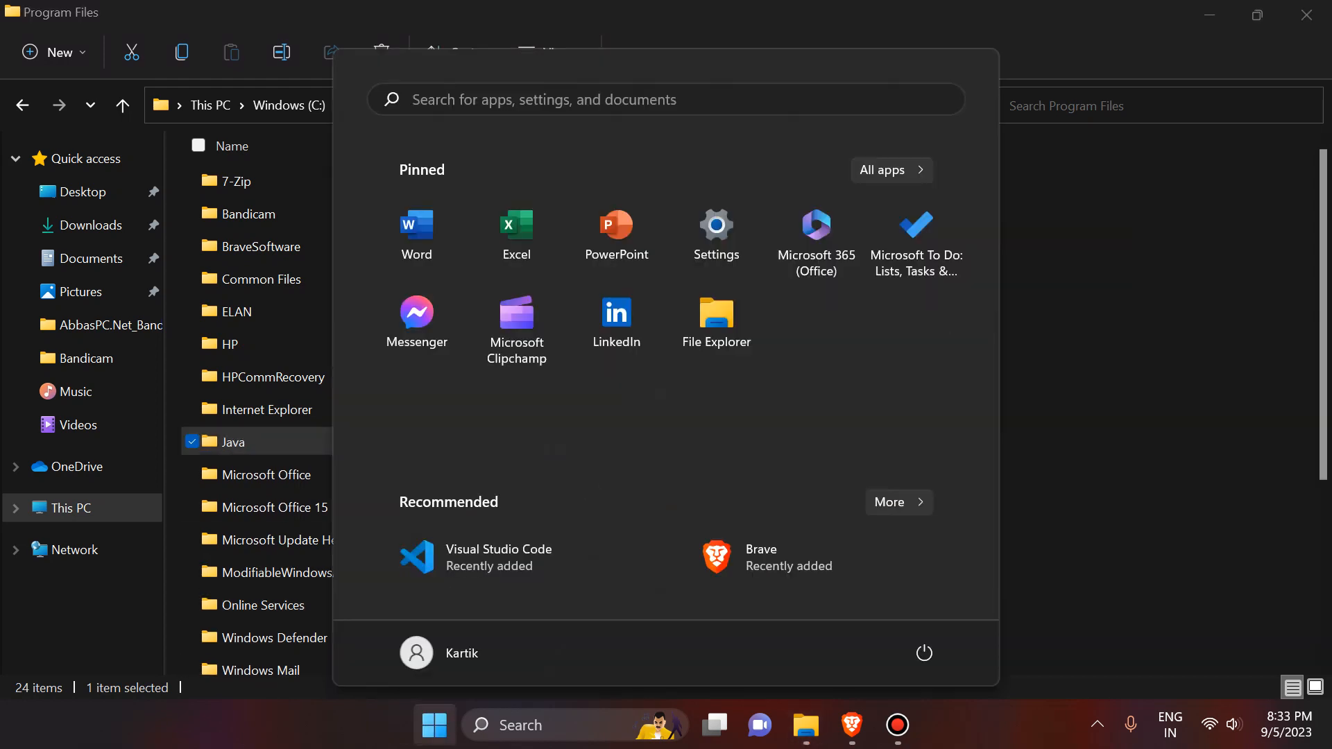
text(env)
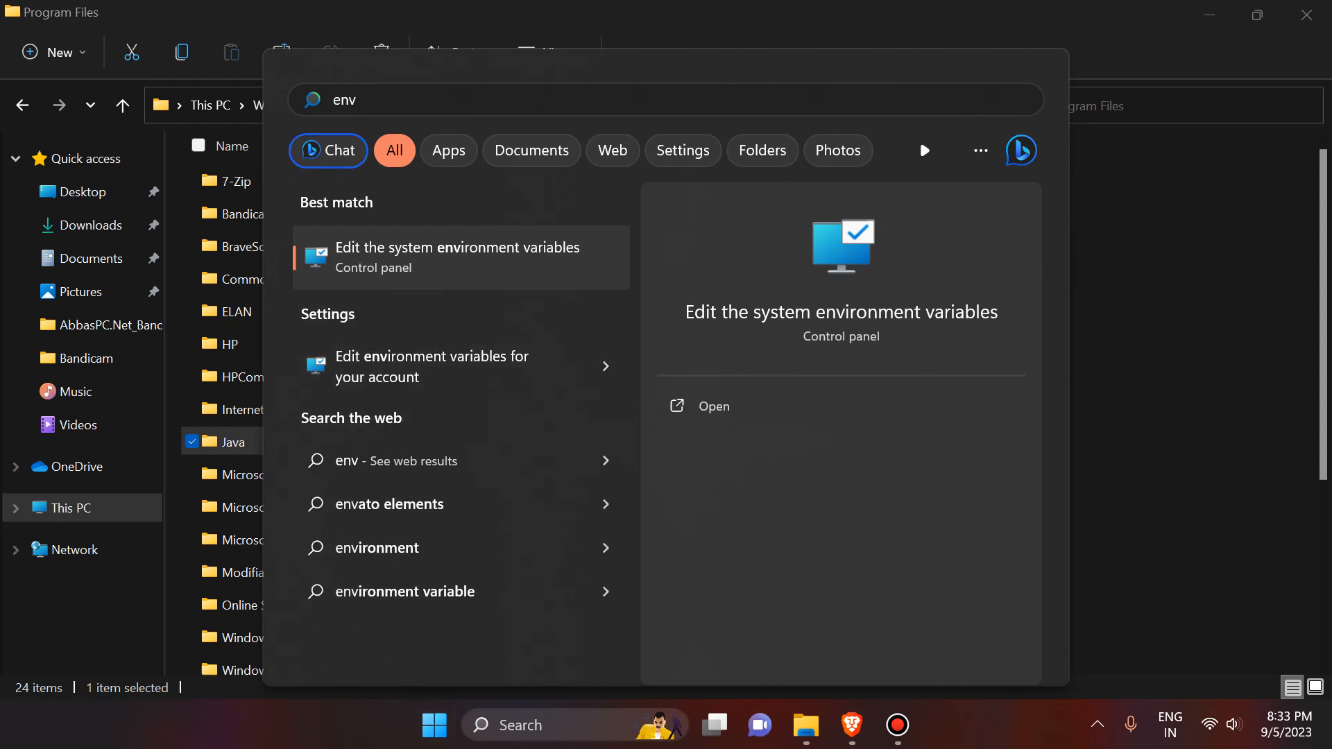
key(Return)
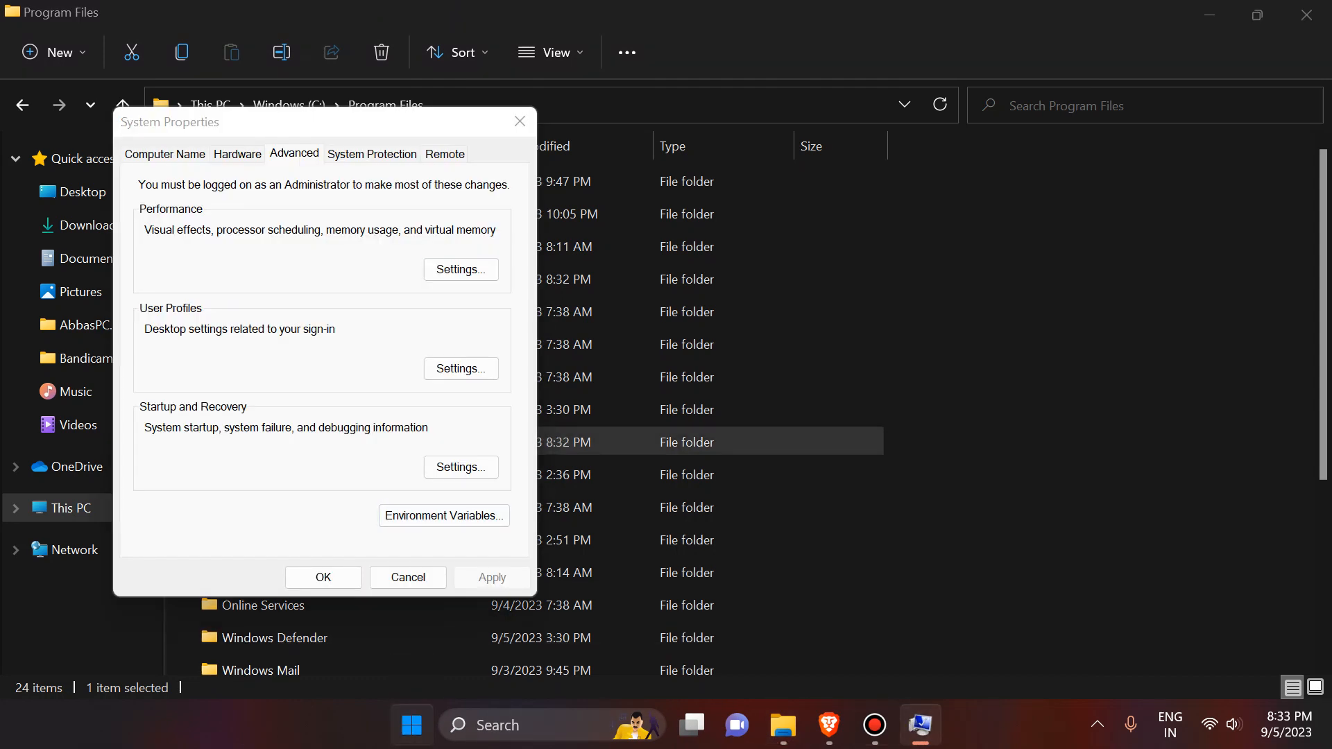
click(411, 725)
click(412, 725)
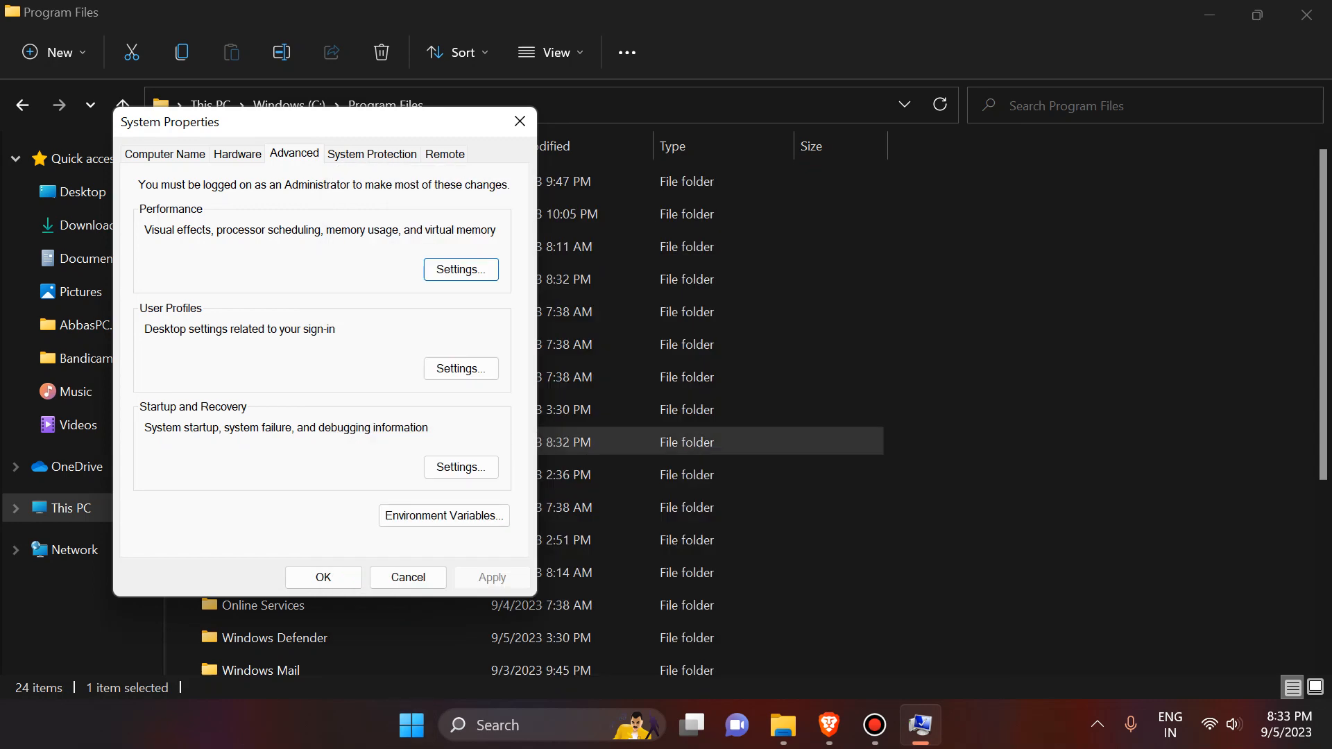
click(1209, 15)
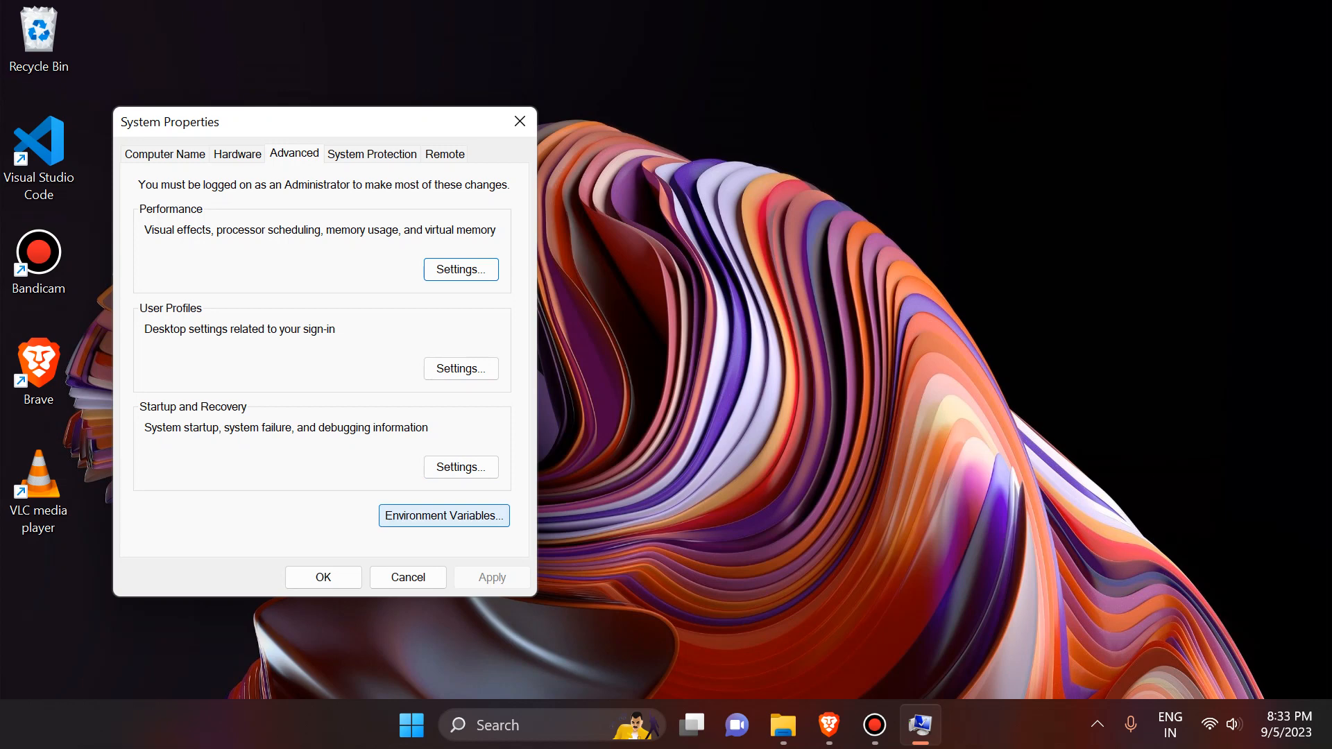
Open the Path entry under System variables for editing in the Environment Variables dialog.
click(444, 515)
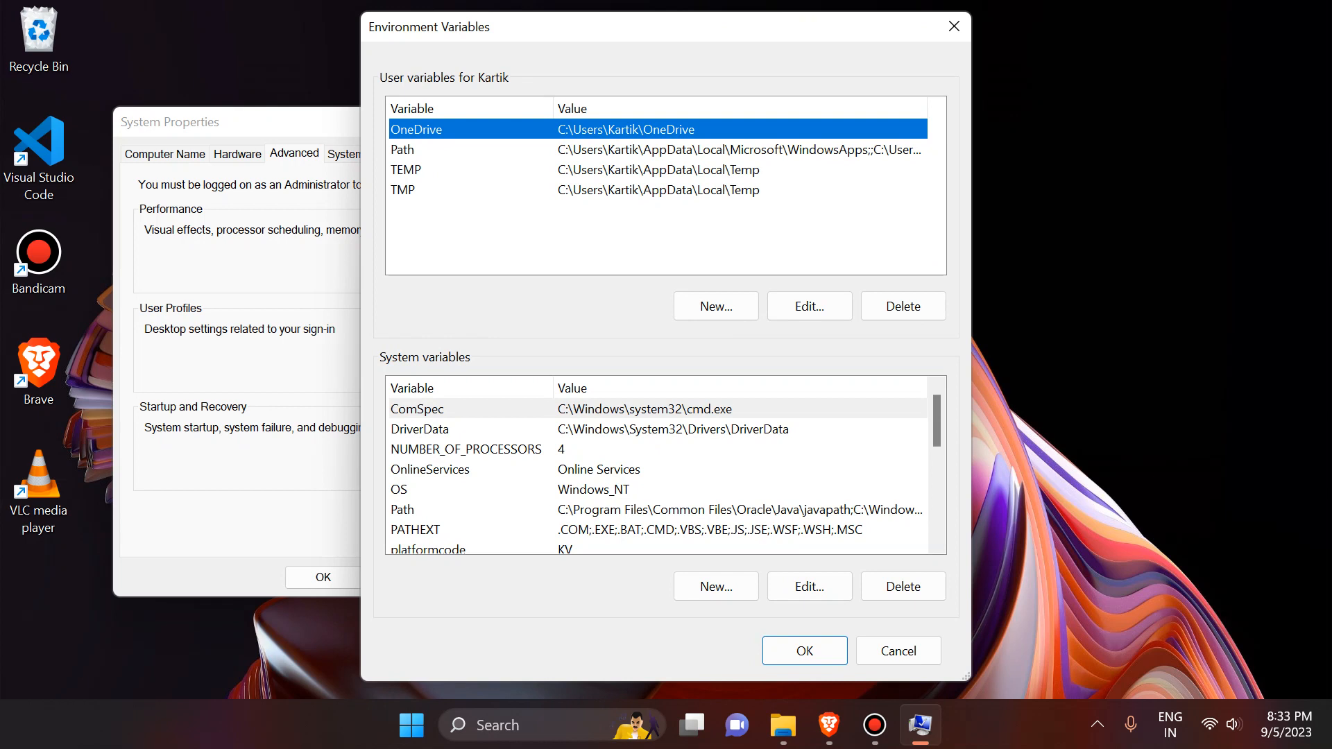
click(471, 510)
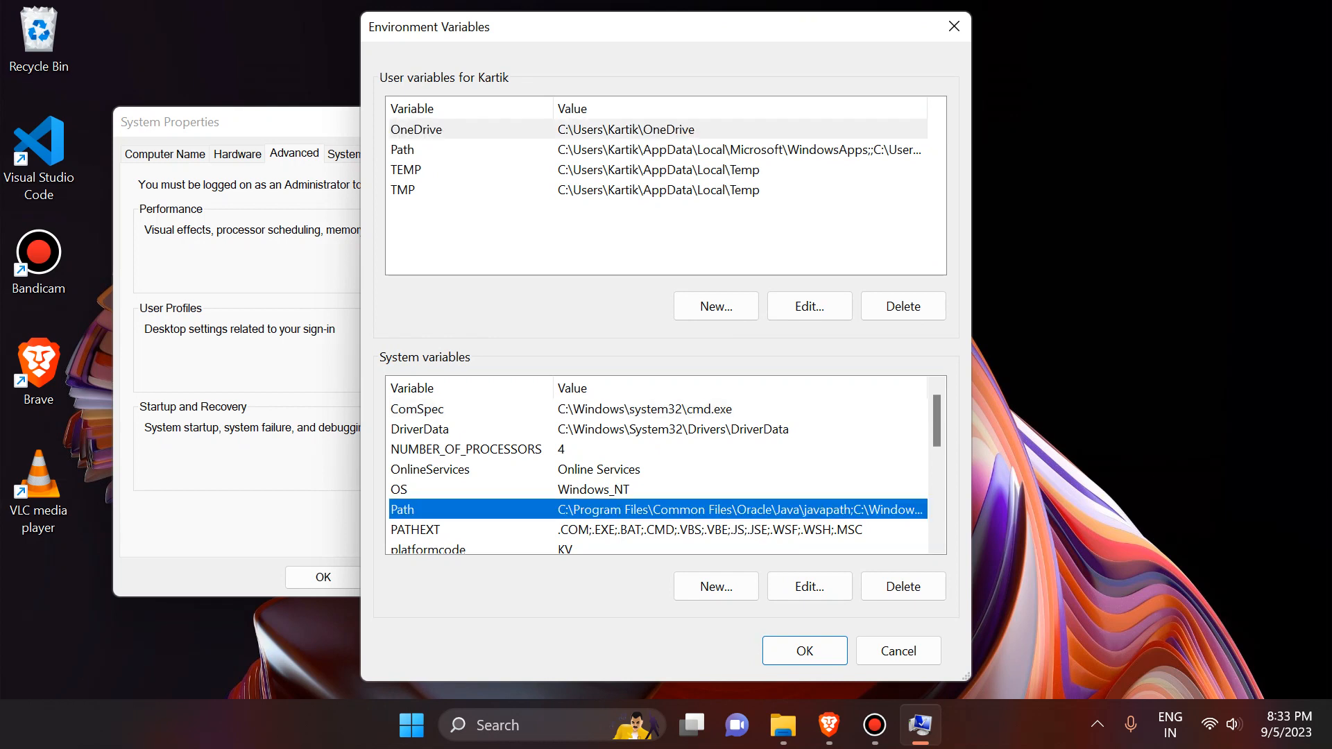
click(810, 586)
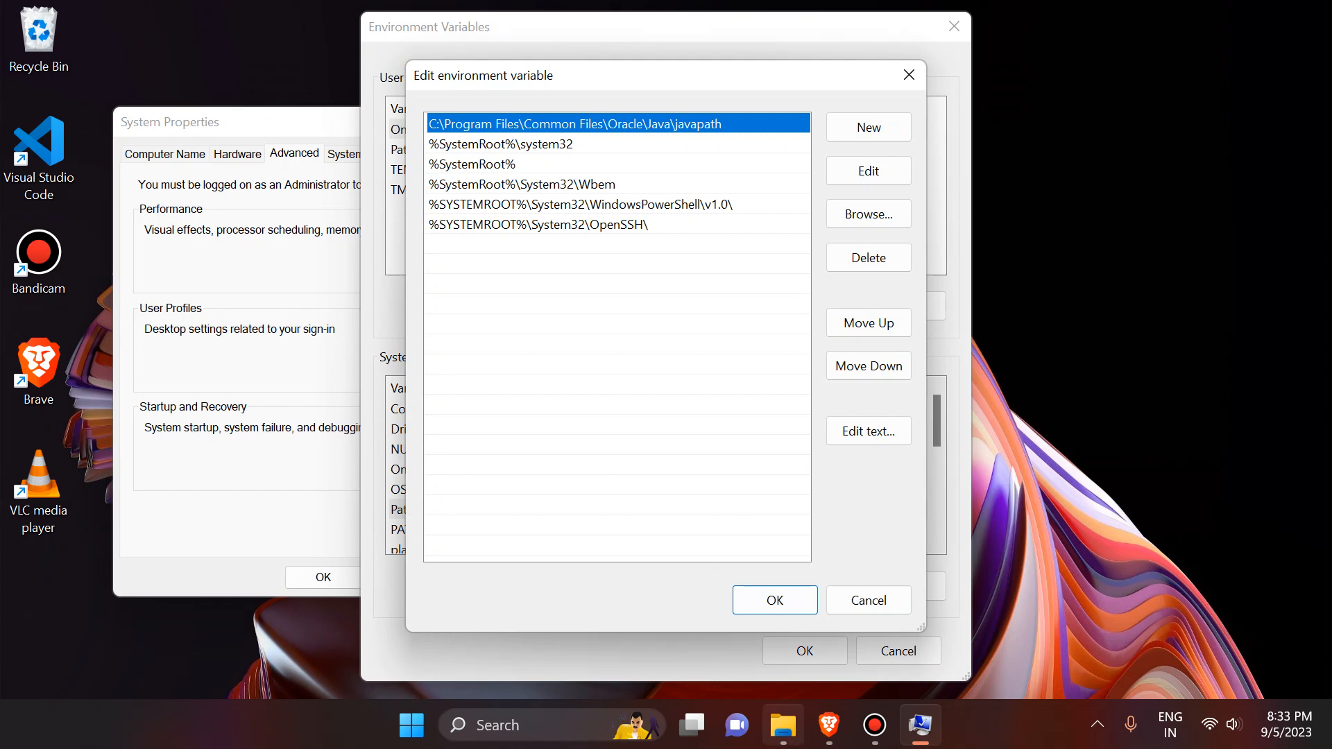
Switch to File Explorer and browse to the bin folder inside Program Files\Java\jdk-20 on the C: drive.
click(782, 724)
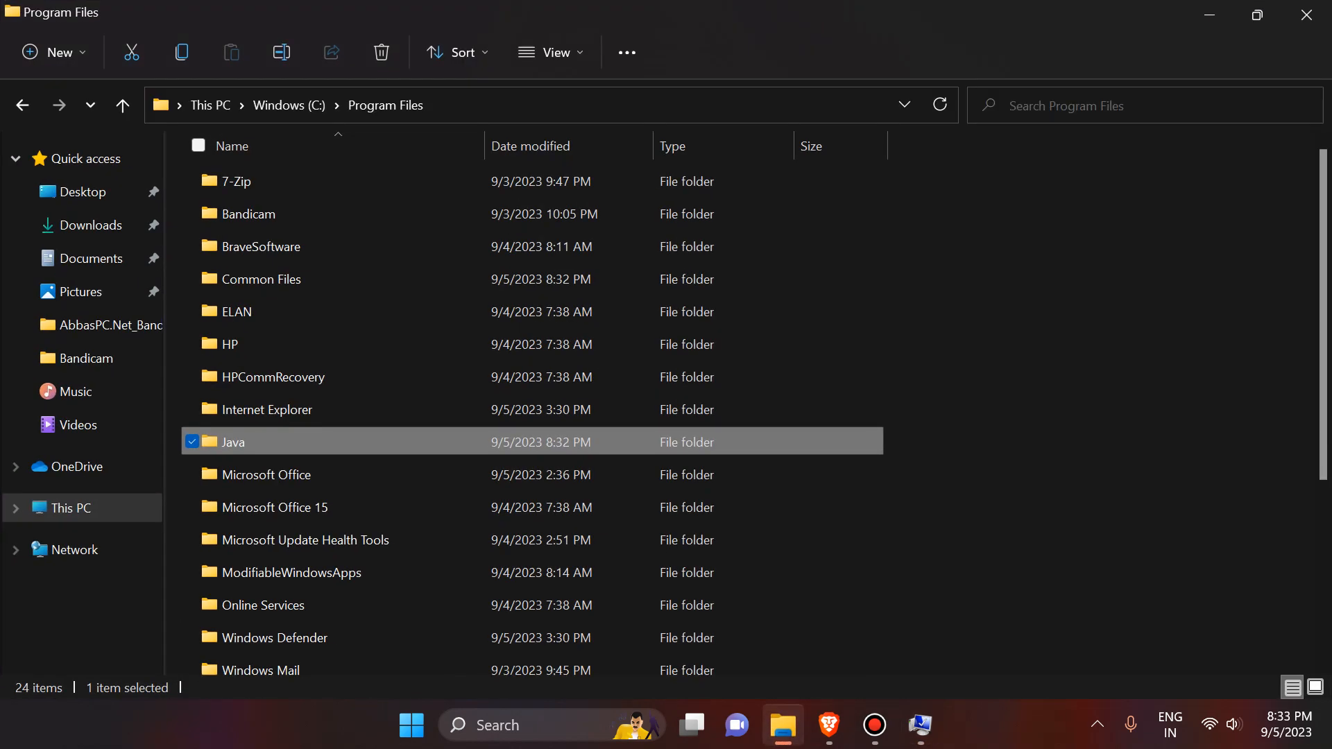
key(alt+Left)
key(alt+Left)
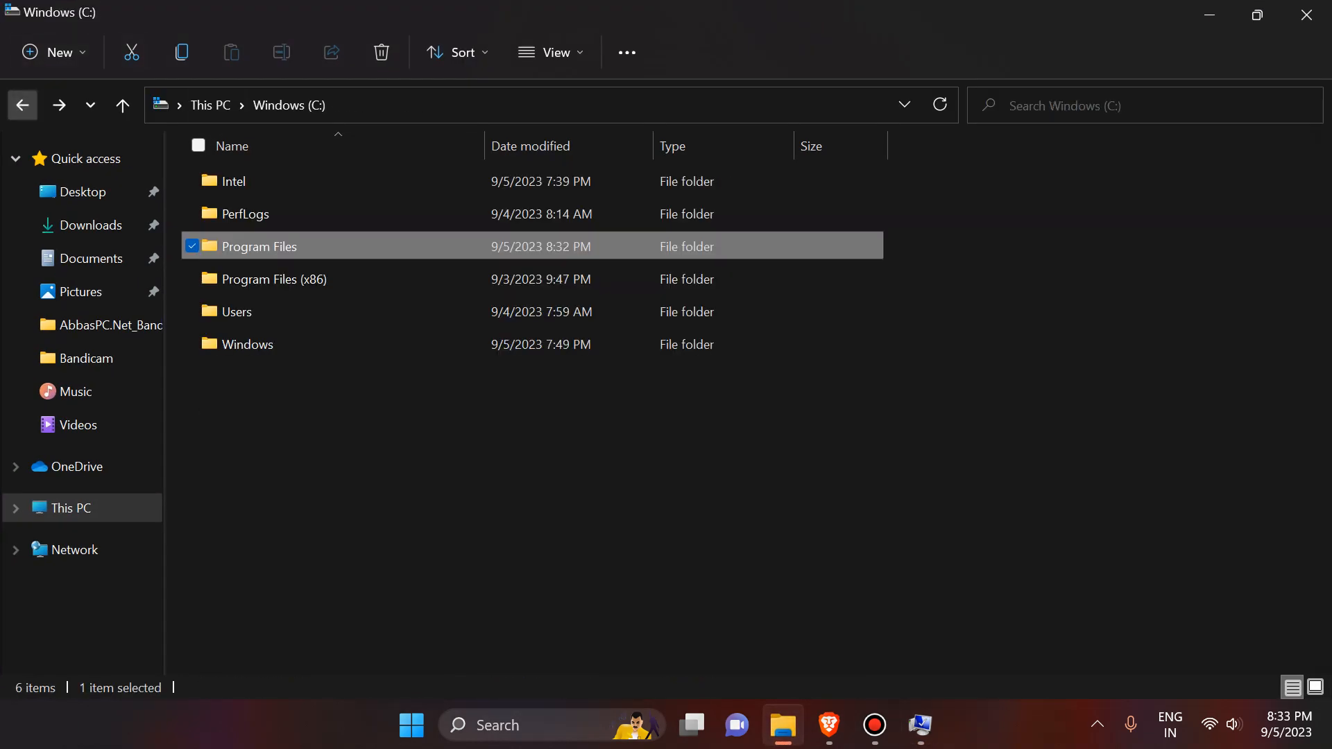
key(alt+Right)
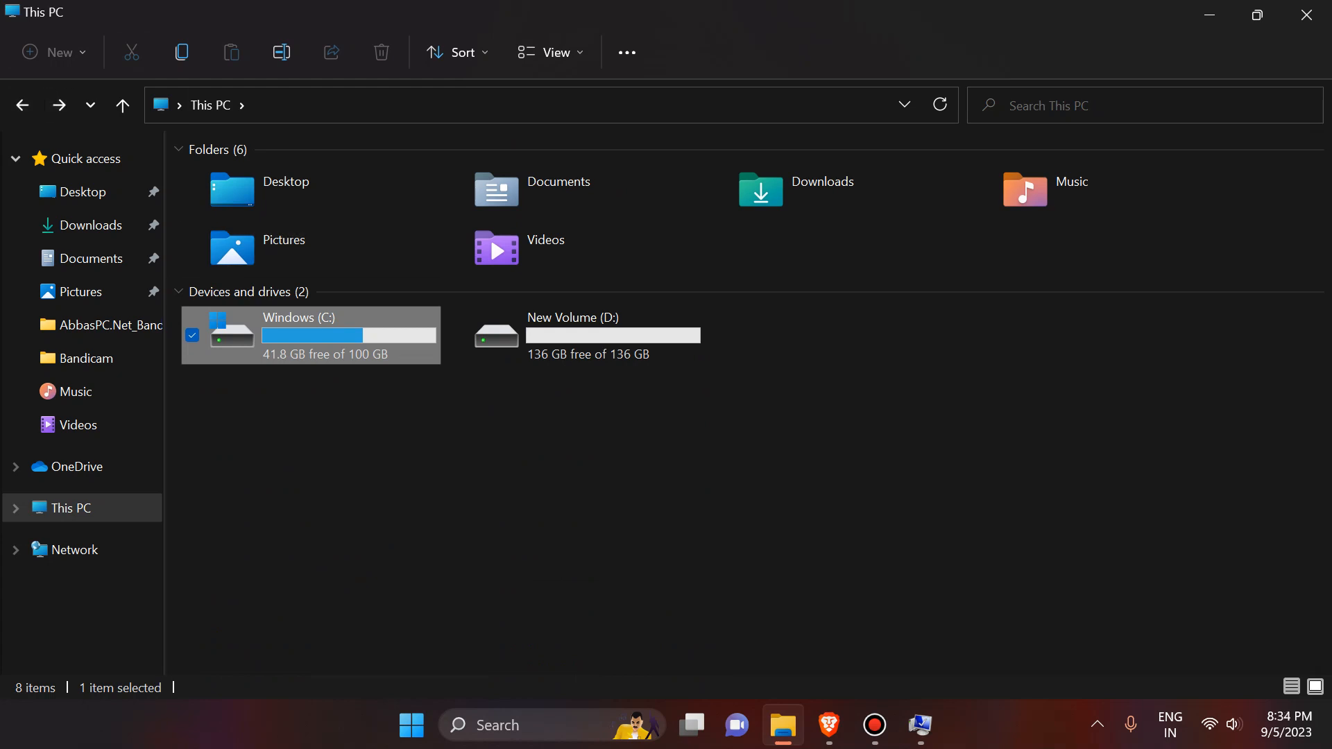
double_click(259, 246)
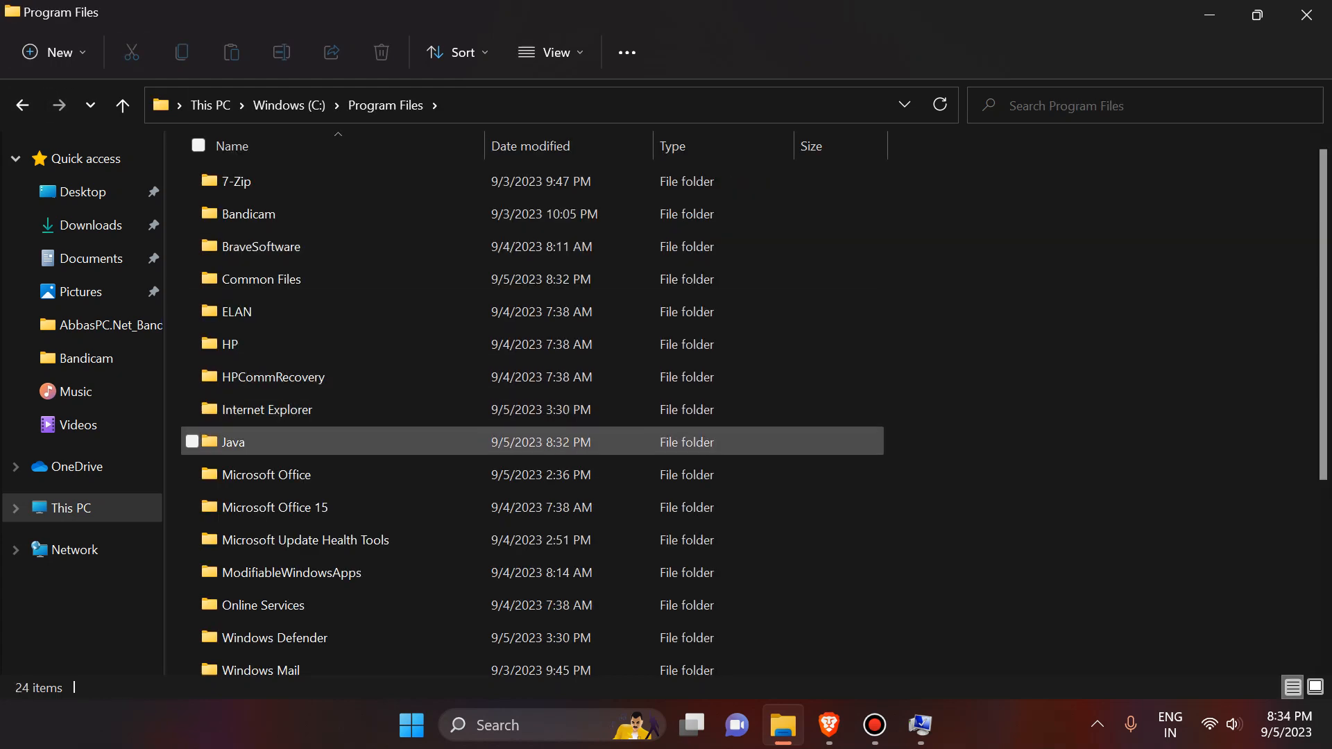
double_click(258, 442)
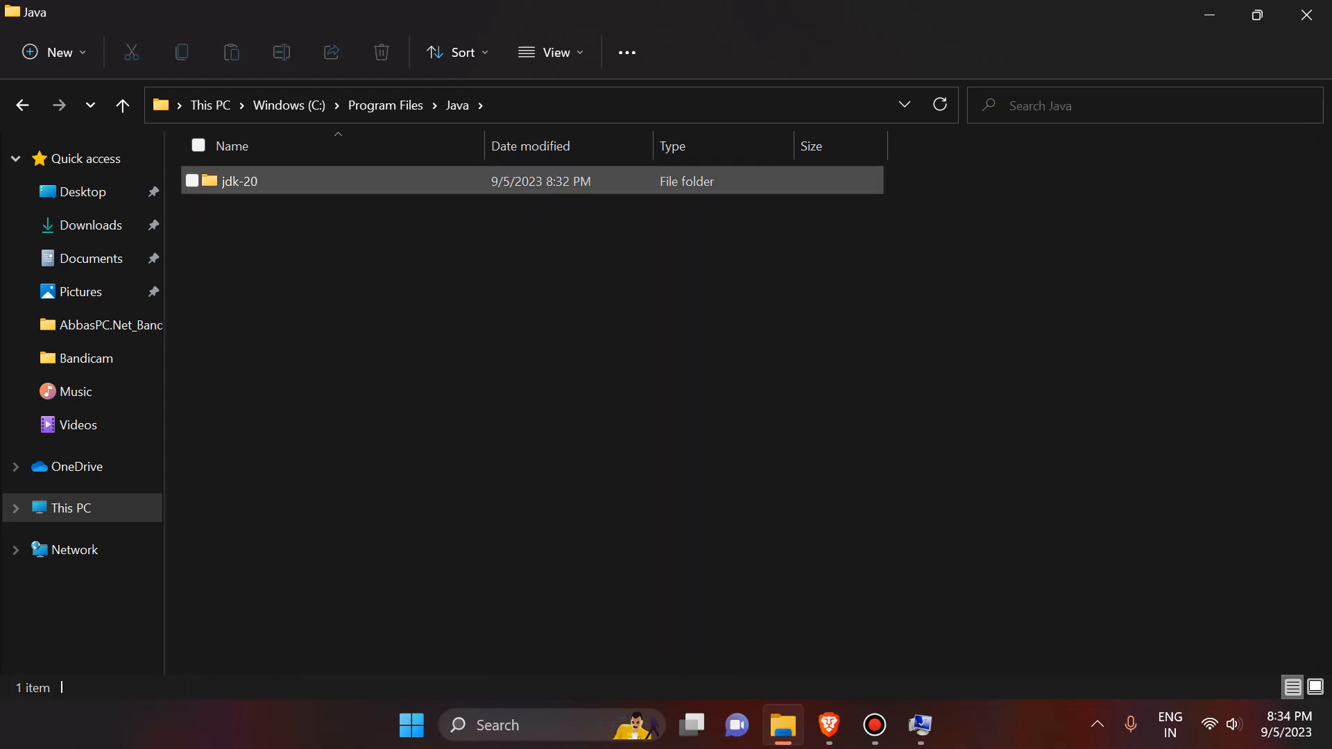
double_click(284, 182)
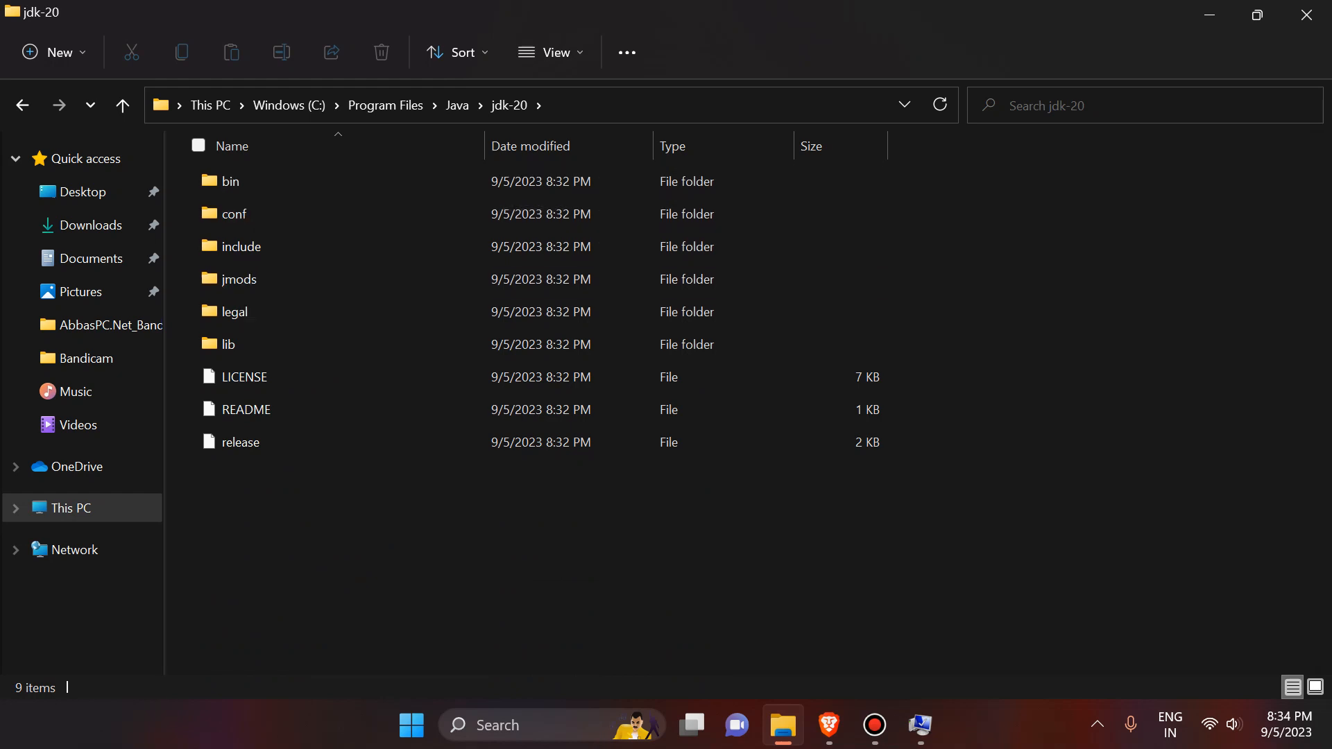
double_click(284, 181)
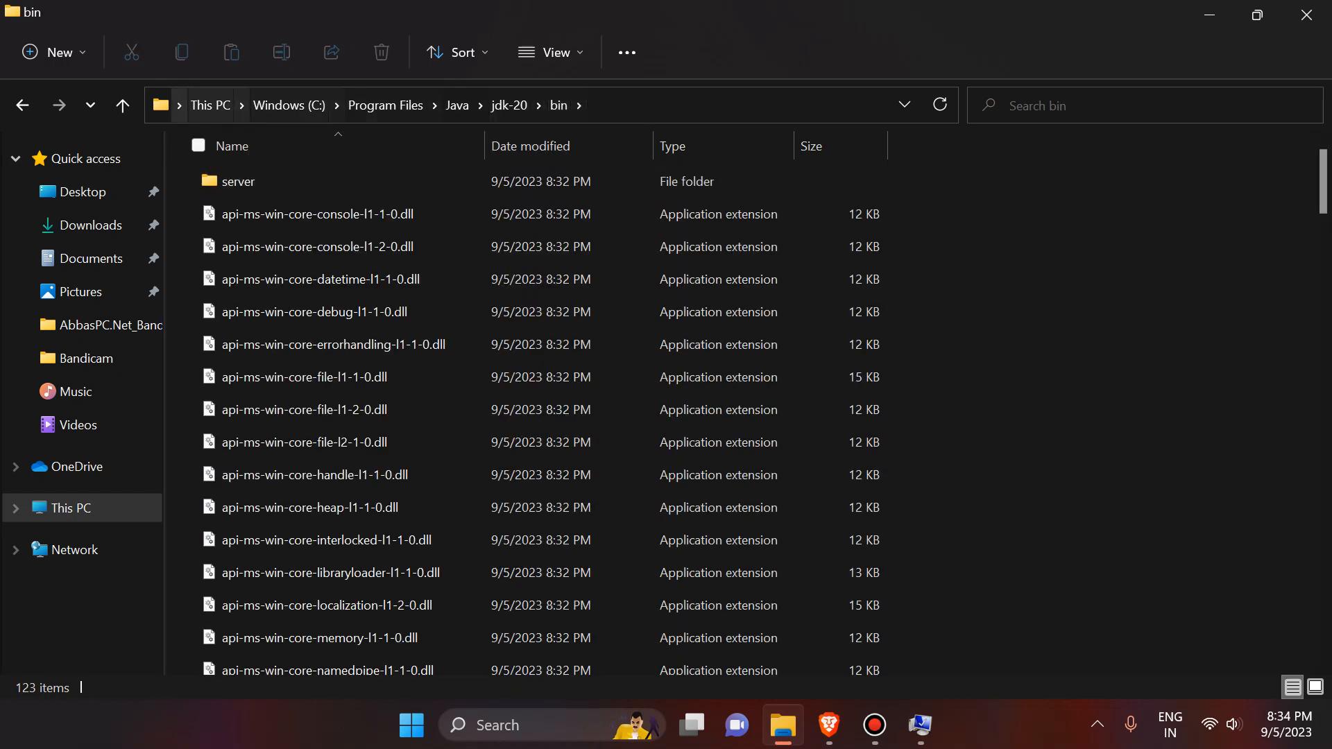
Copy the full path of the jdk-20 bin folder.
click(652, 106)
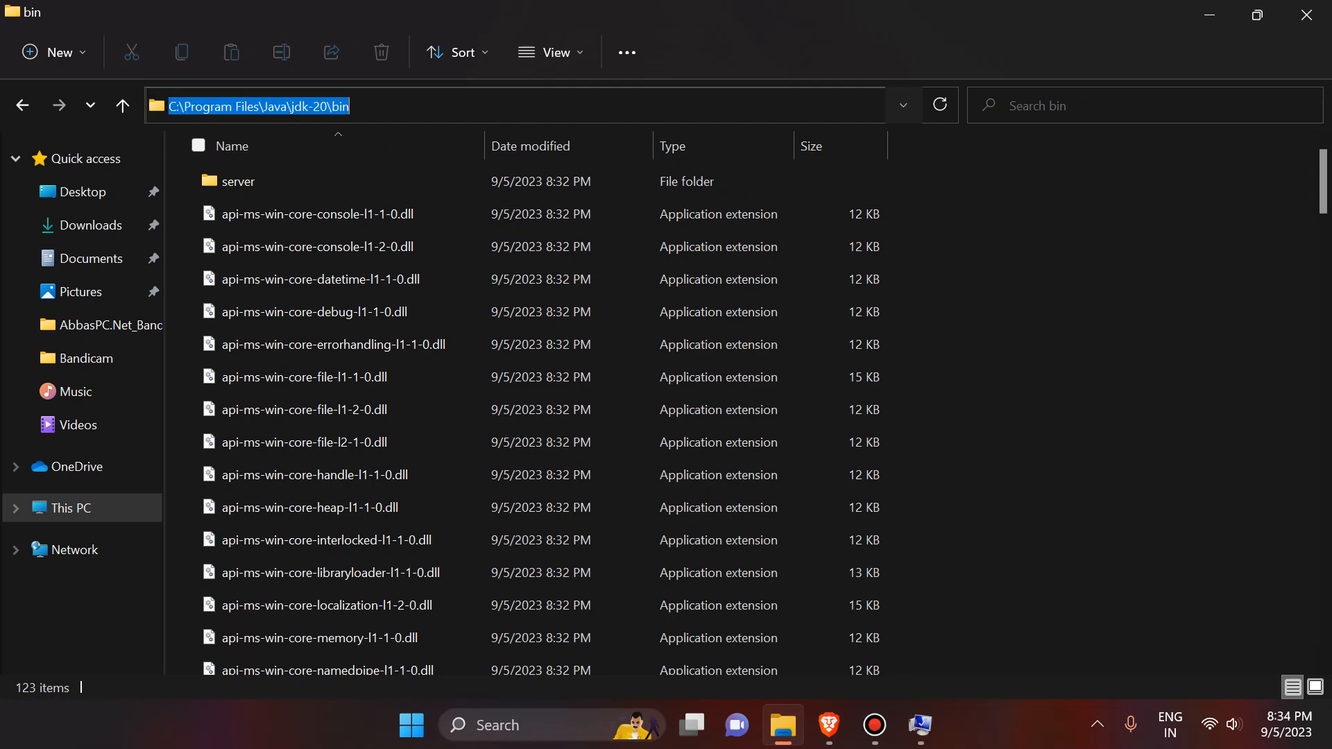
right_click(321, 106)
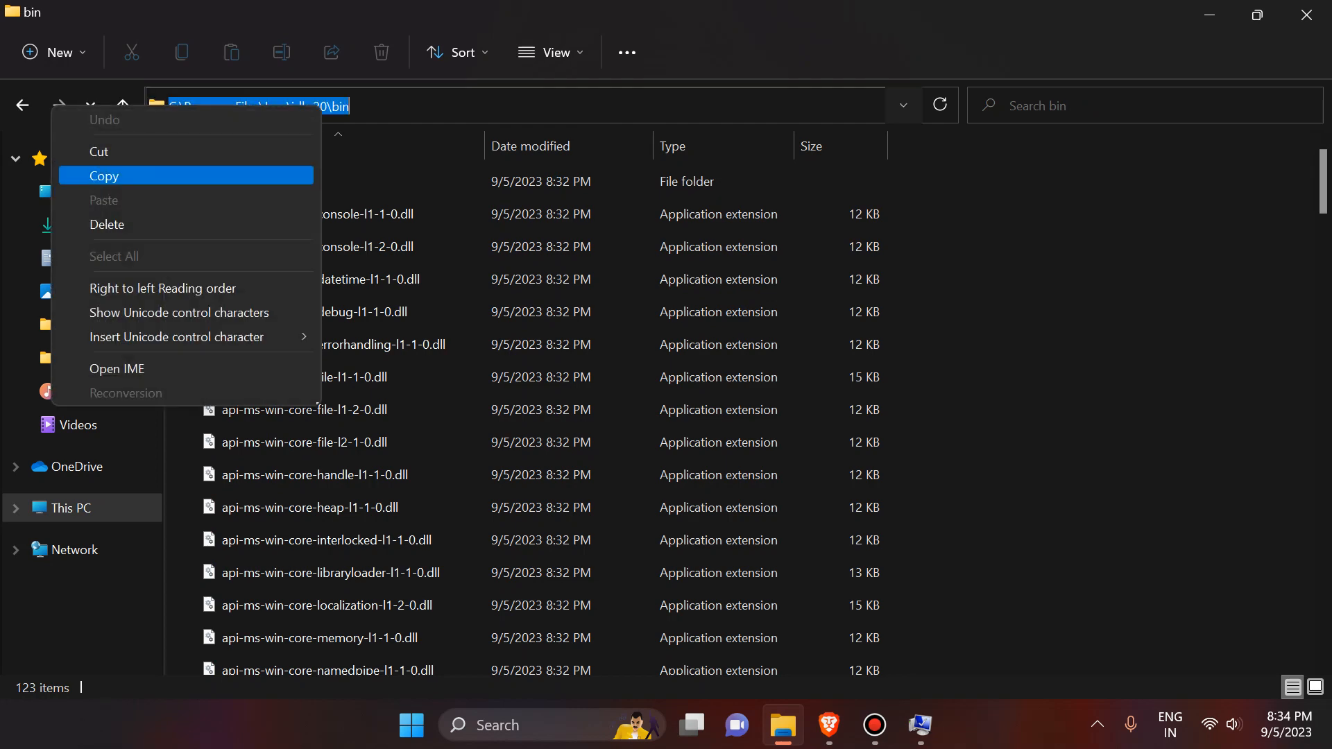
key(Return)
Return to the environment variable editor, add C:\Program Files\Java\jdk-20\bin as a new system Path entry and confirm the edit.
key(alt+Tab)
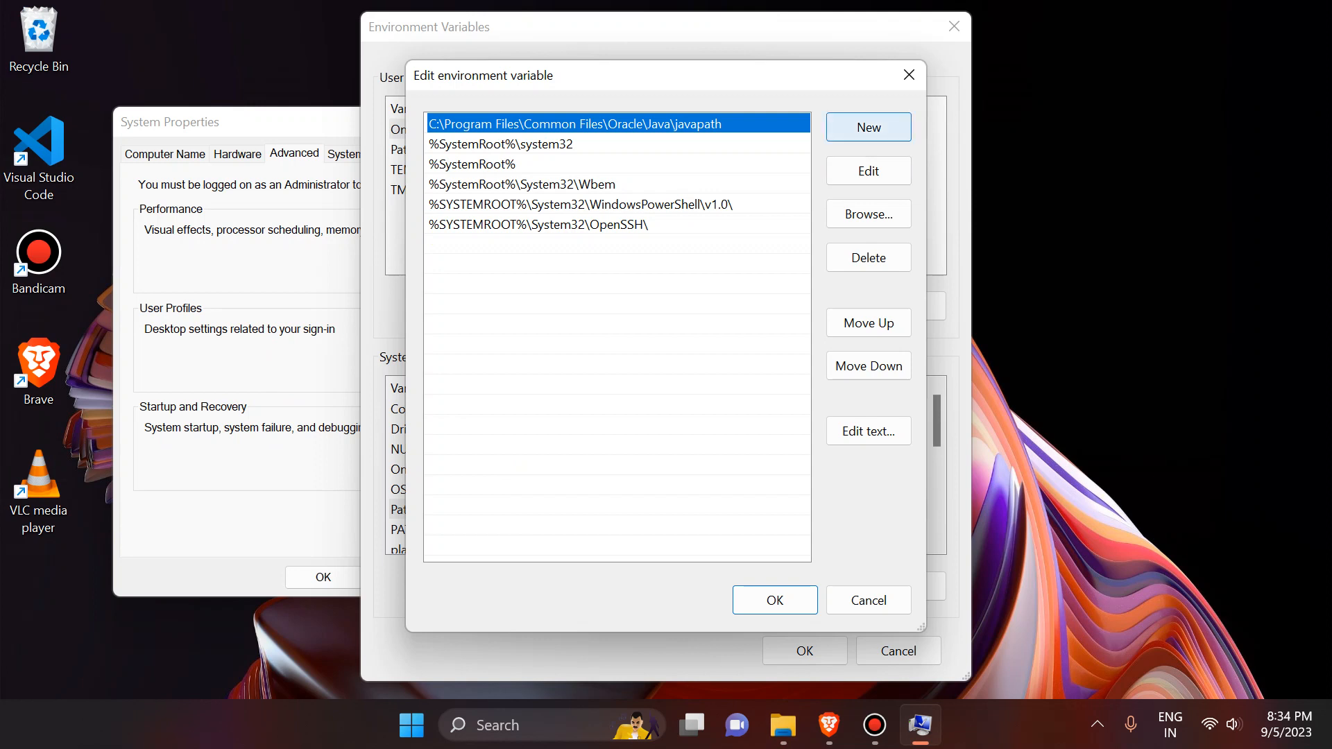
click(869, 127)
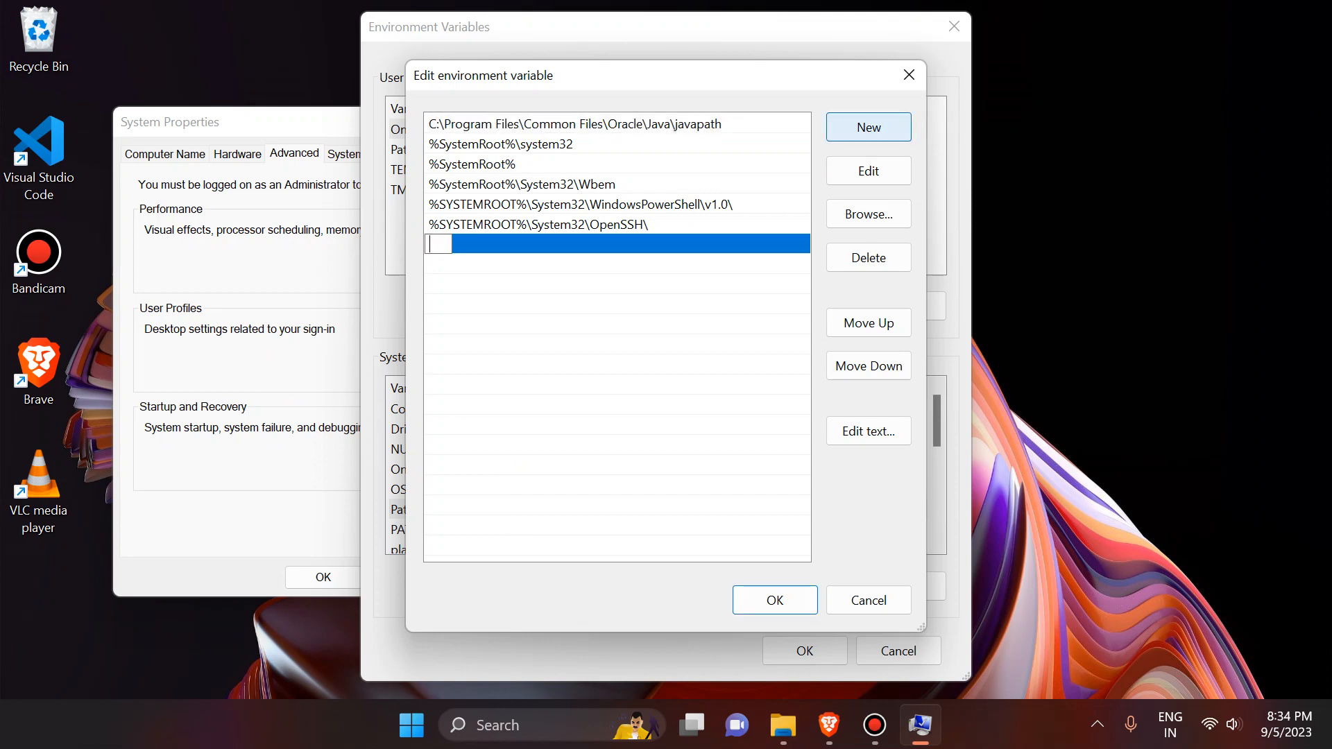
key(ctrl+v)
key(Return)
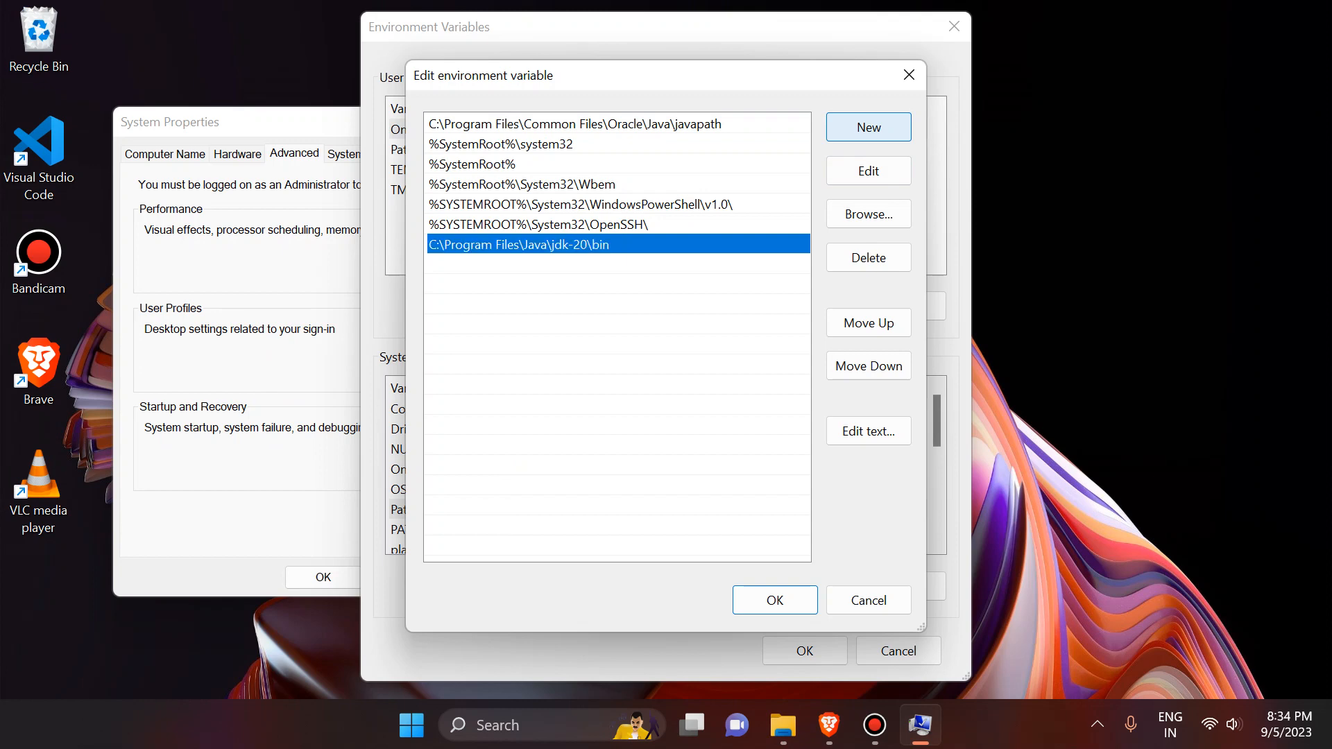
key(Return)
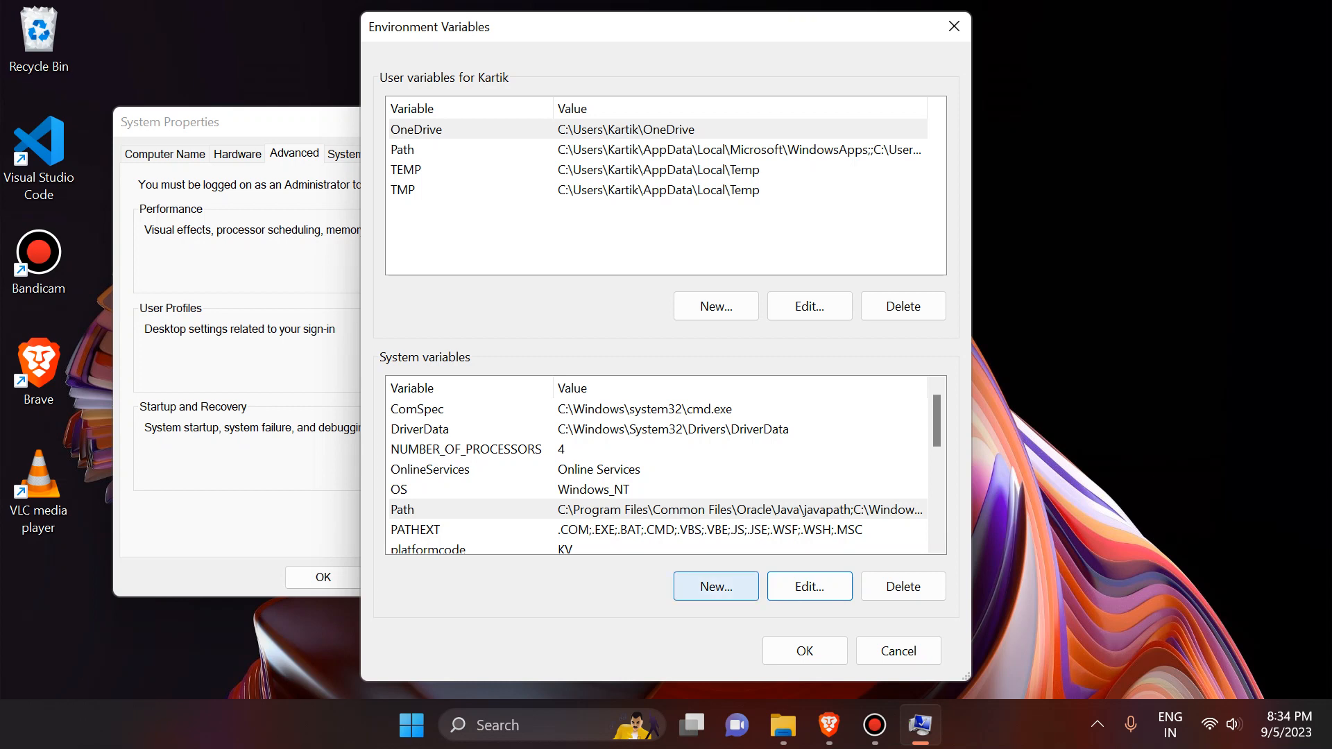
Start a new system variable and name it JAVA_HOME.
click(716, 586)
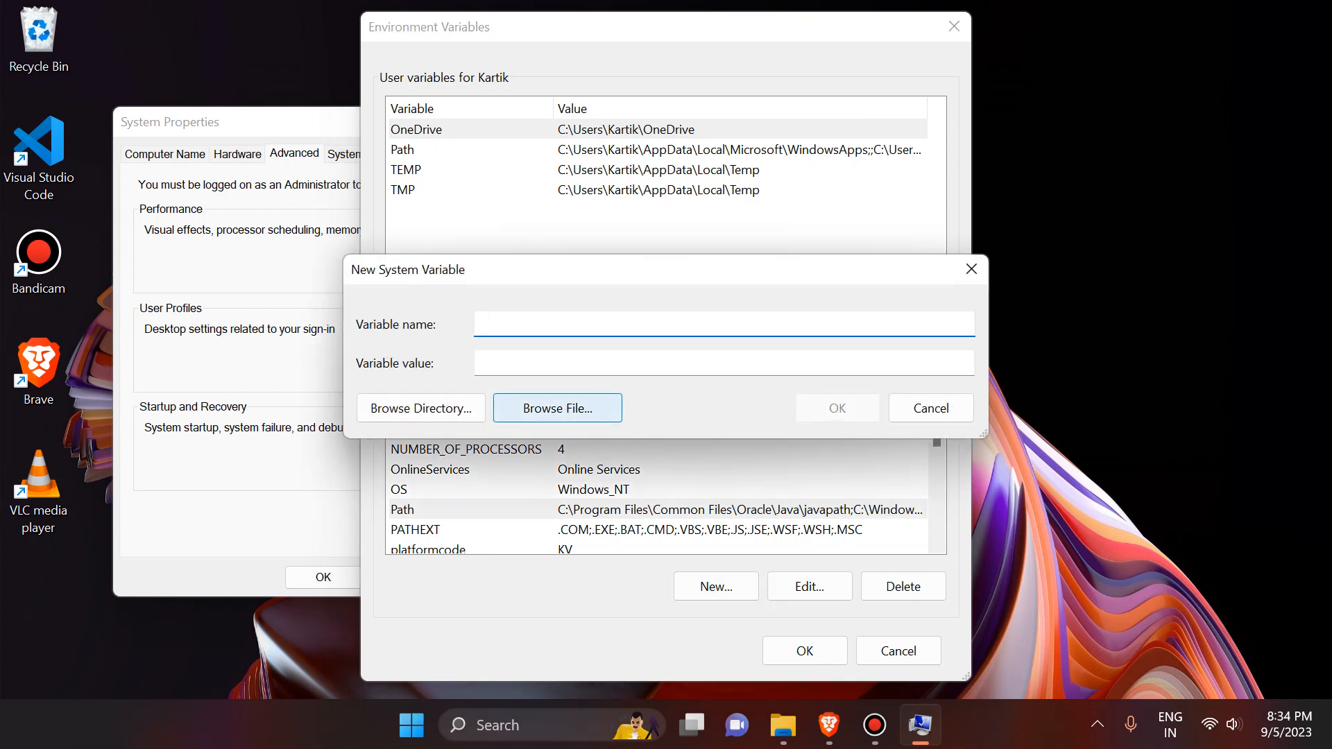
text(JAVA)
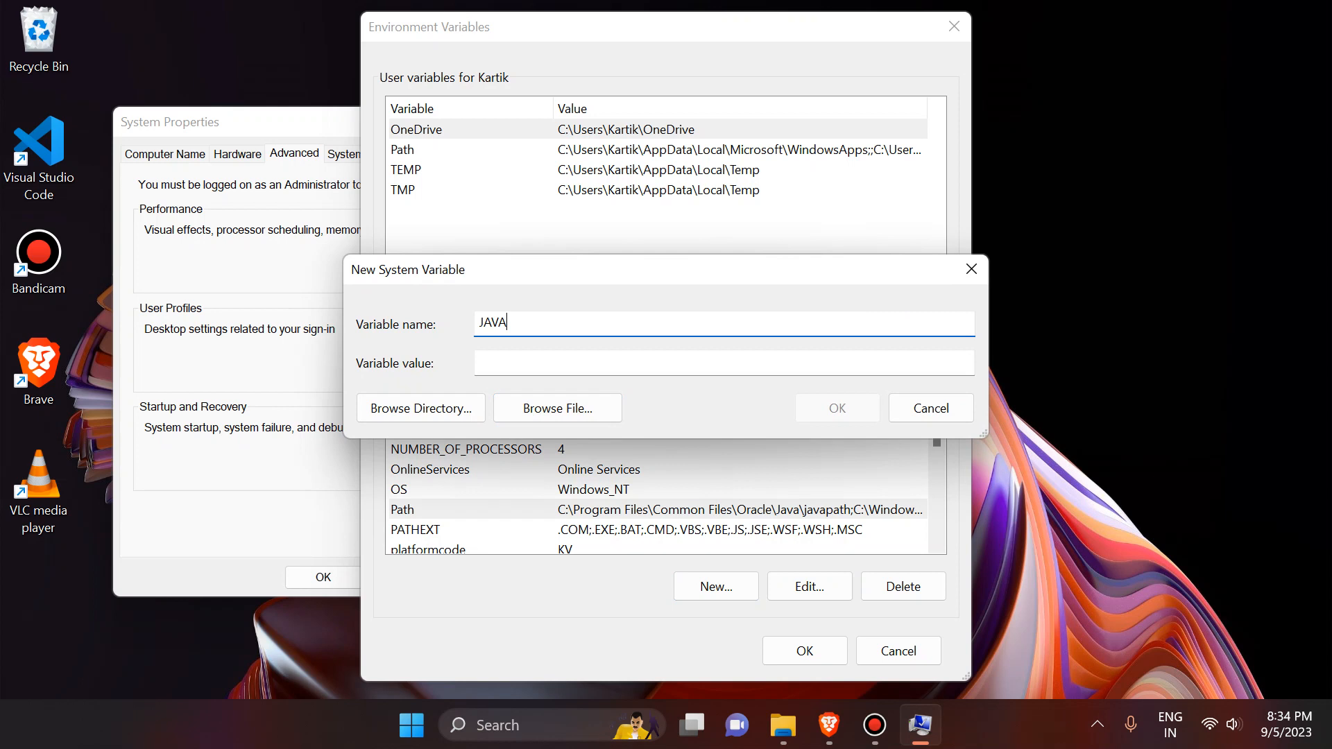
text(_h)
key(BackSpace)
text(HOME)
Set the new variable's value to C:\Program Files\Java\jdk-20, save the environment variables and close System Properties.
click(480, 362)
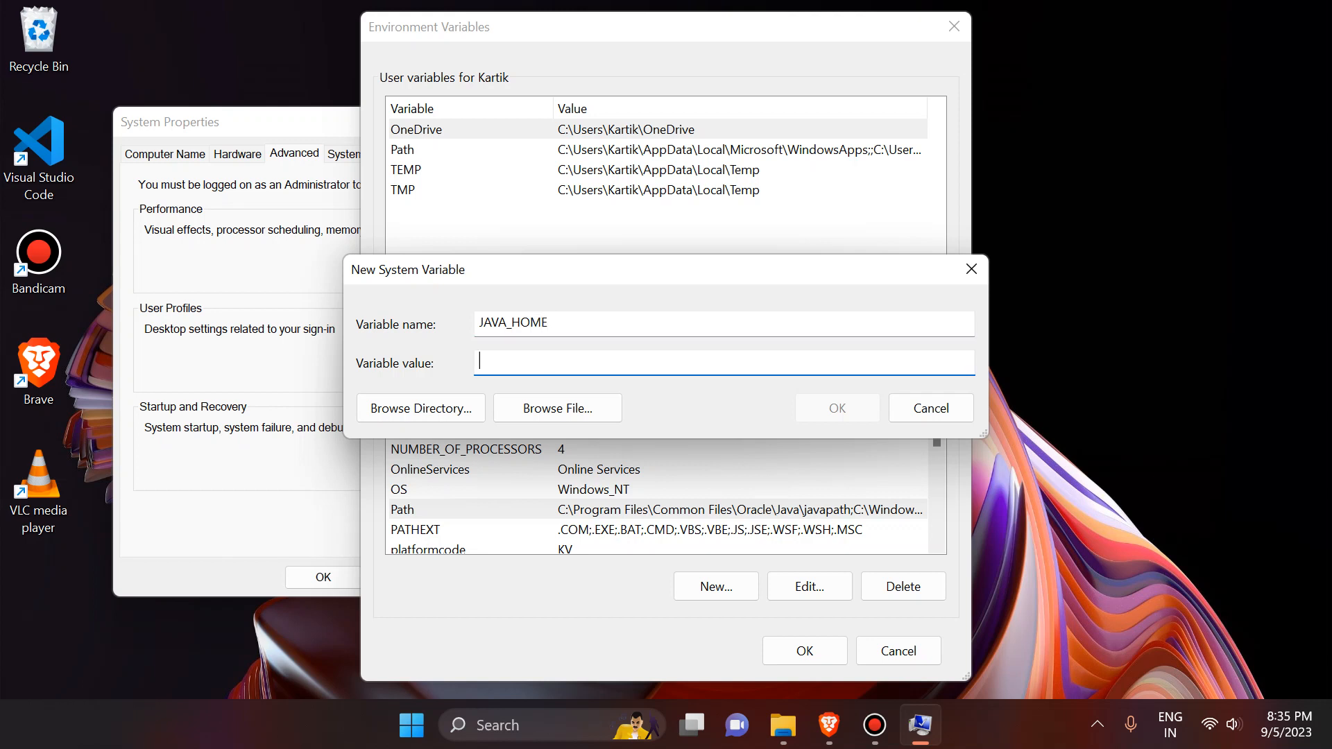
key(ctrl+v)
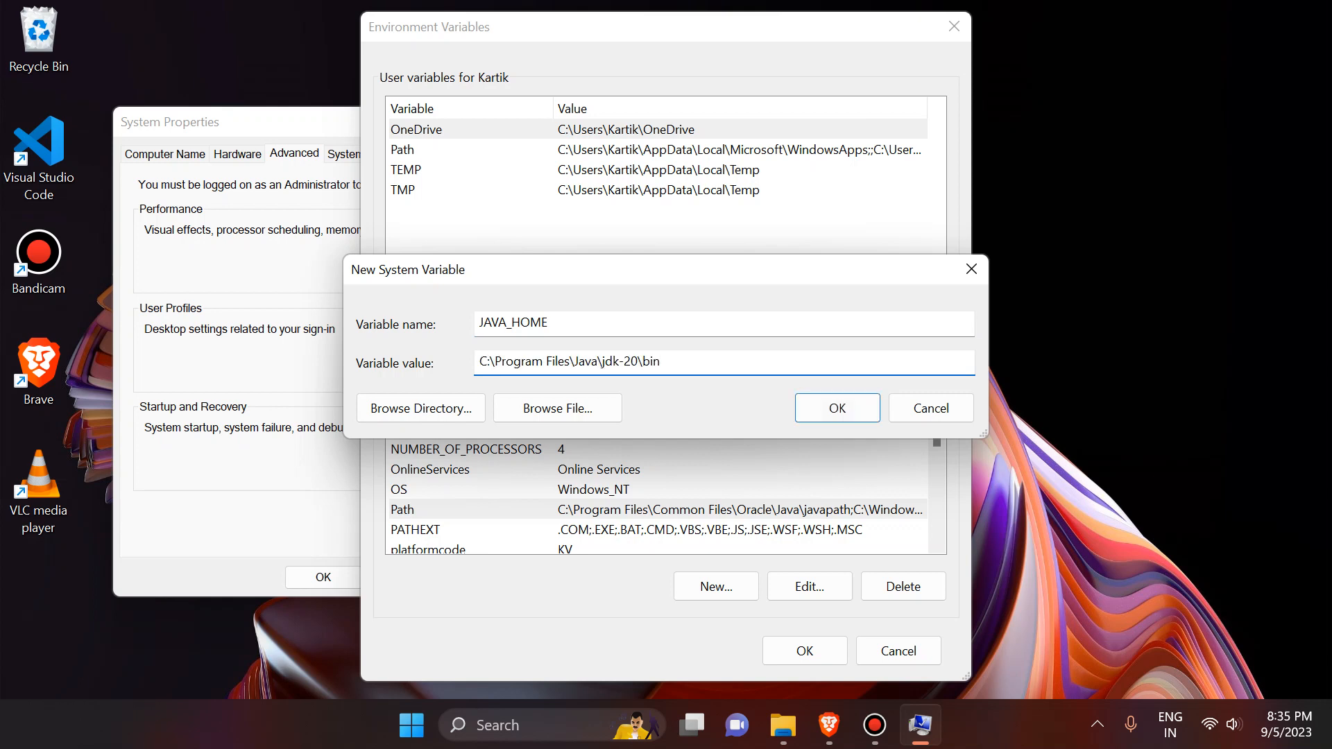
key(BackSpace)
key(BackSpace)
key(BackSpace)
key(BackSpace)
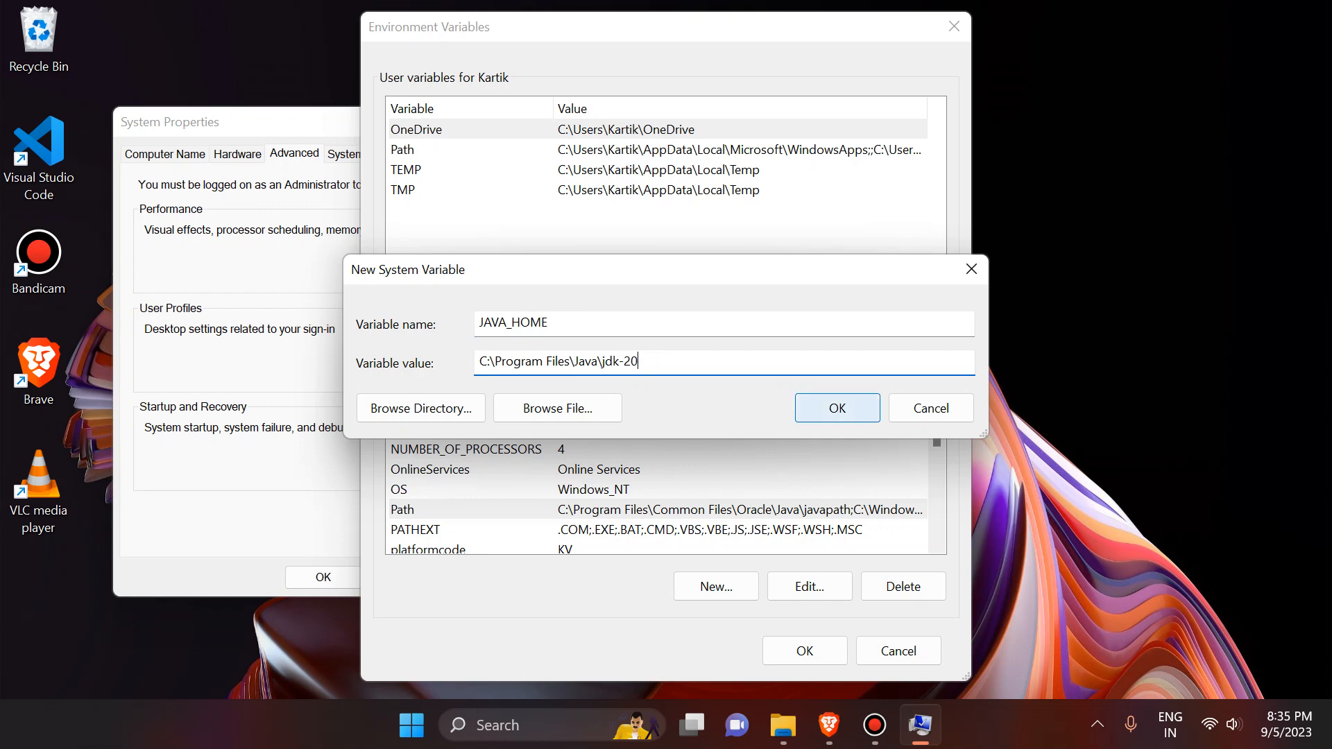
click(837, 408)
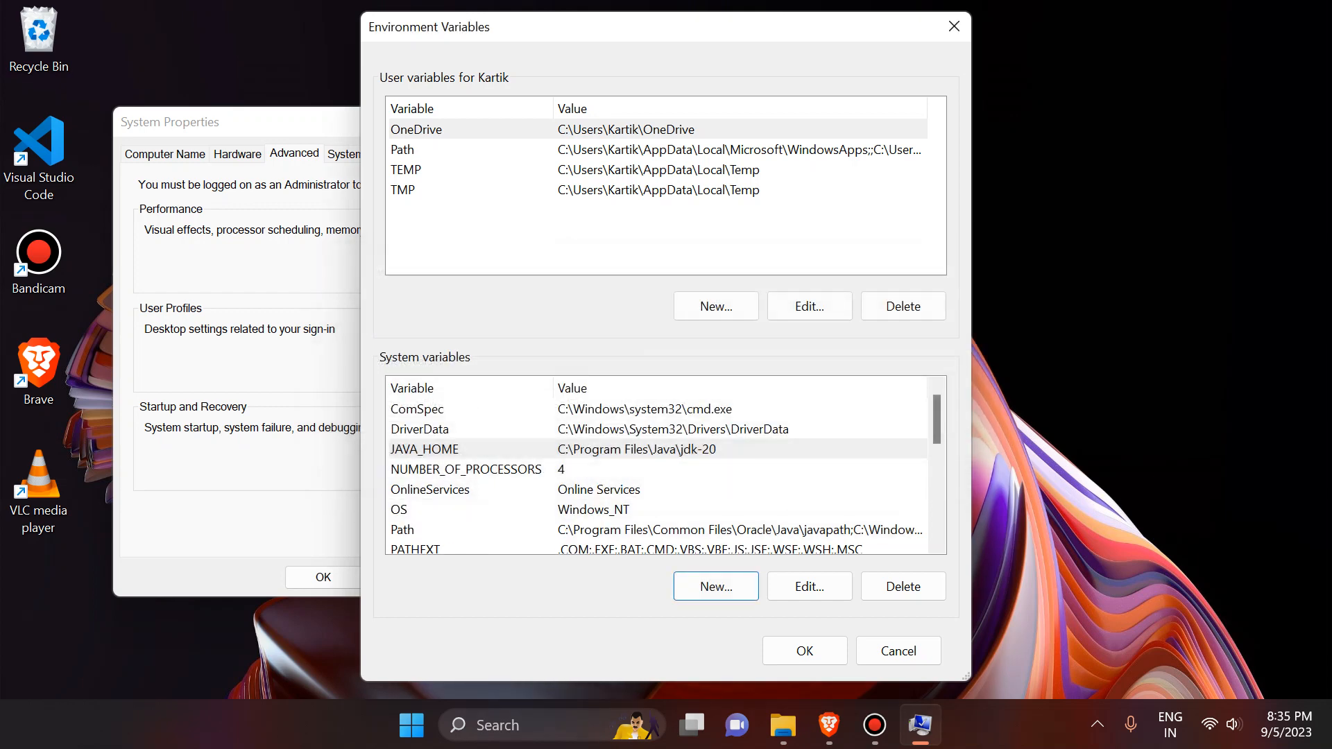
click(805, 650)
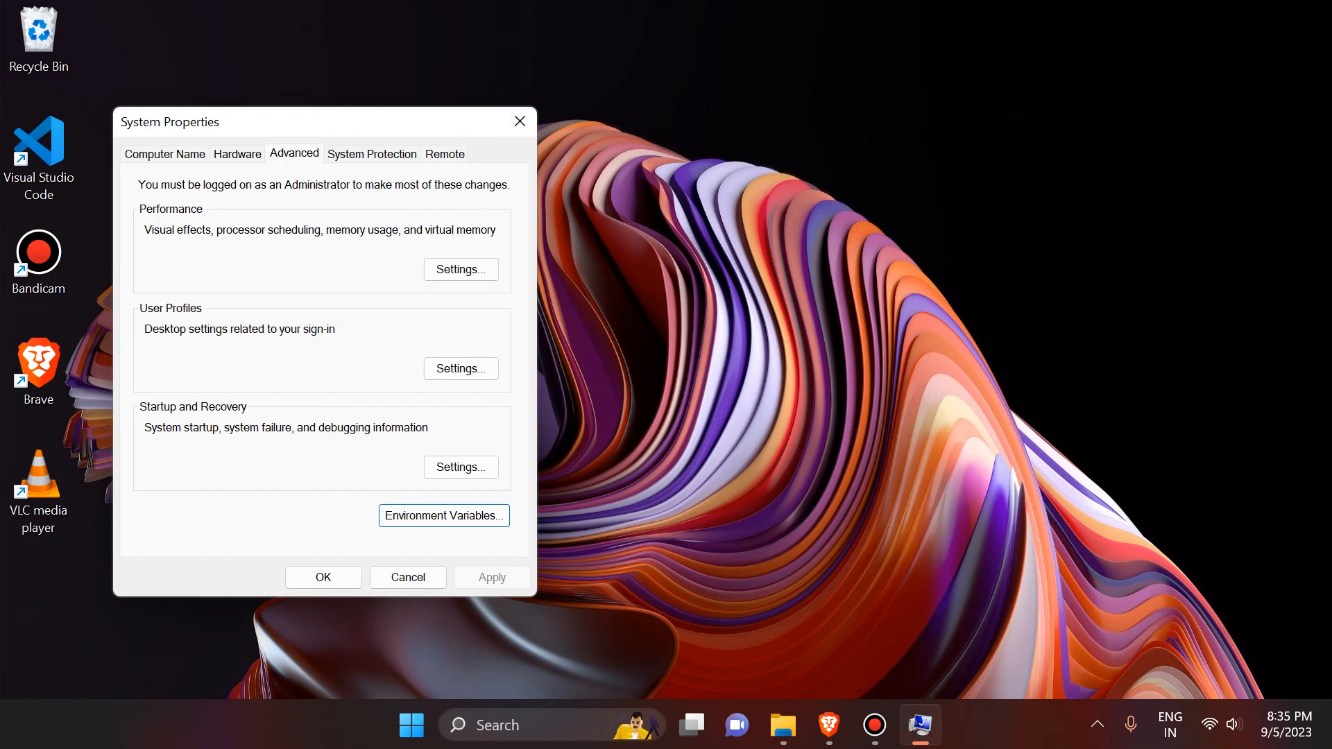
click(519, 121)
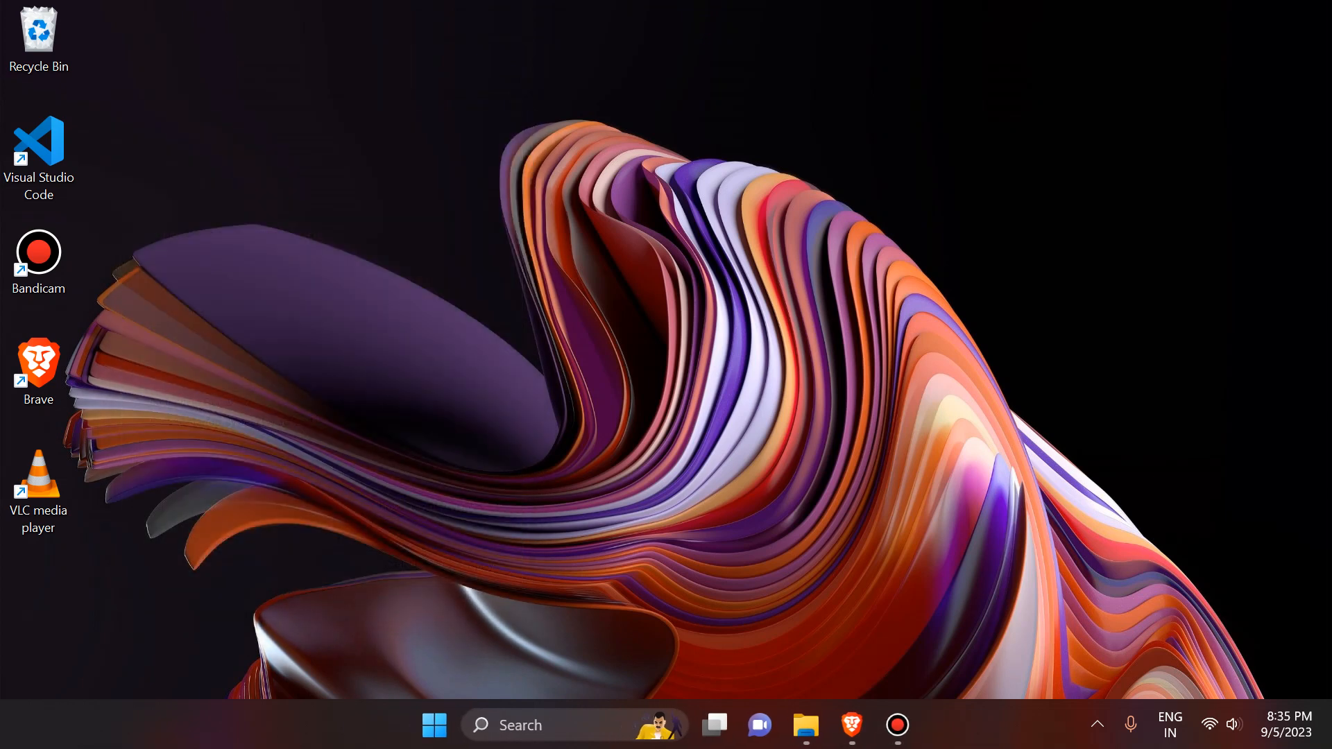
Search Windows for "CM" and open Command Prompt.
key(super)
text(CM)
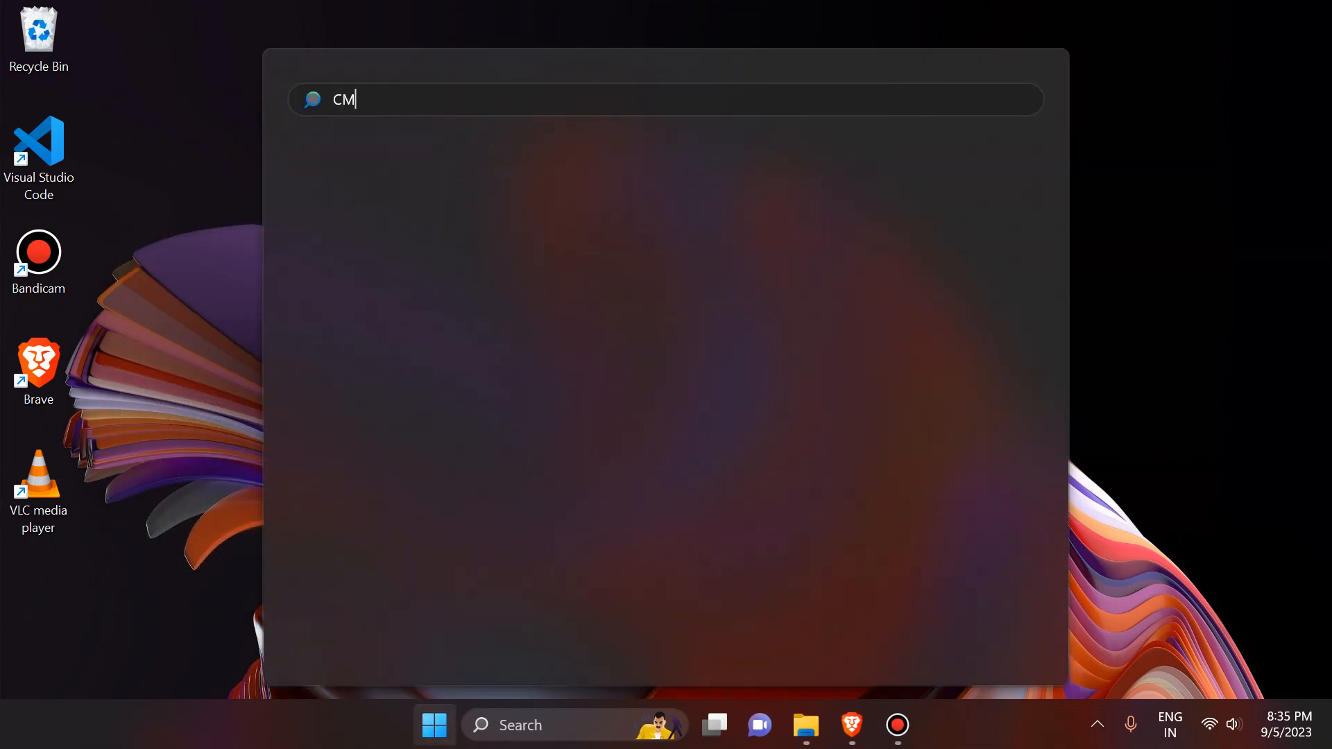
key(Down)
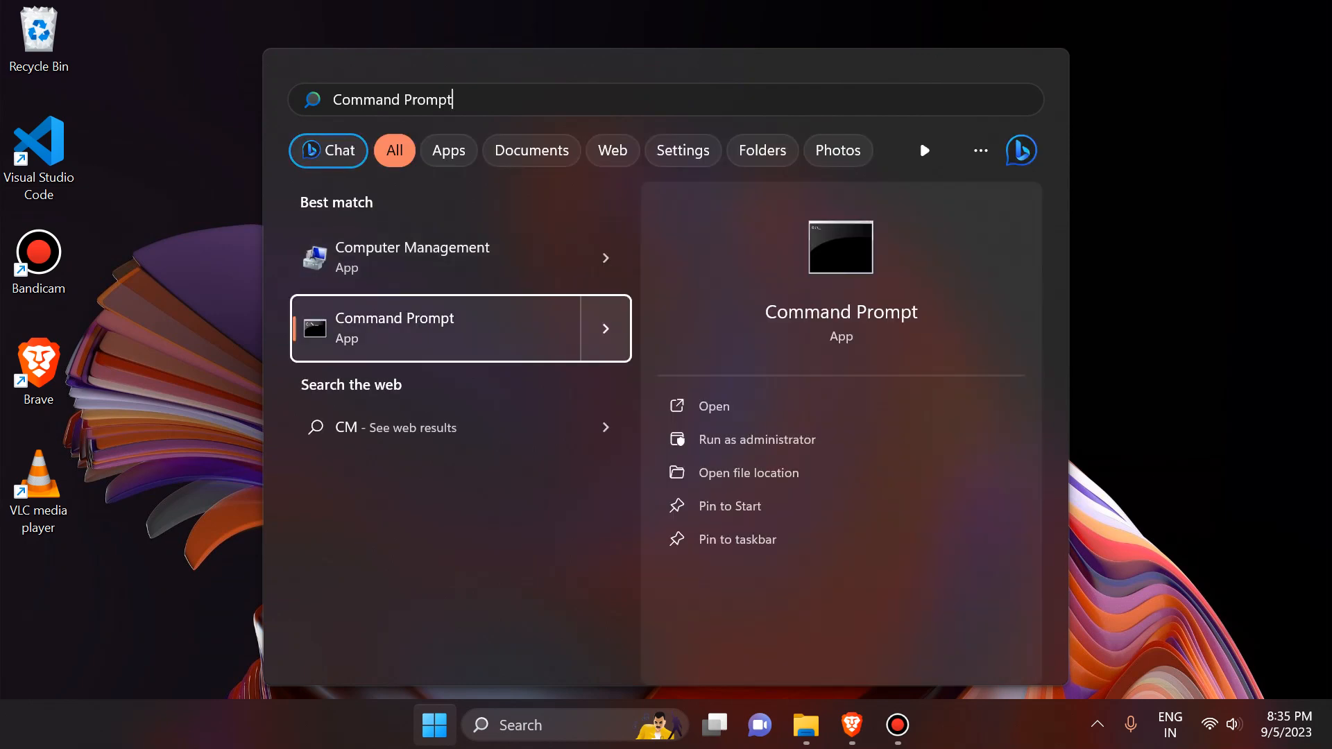
key(Return)
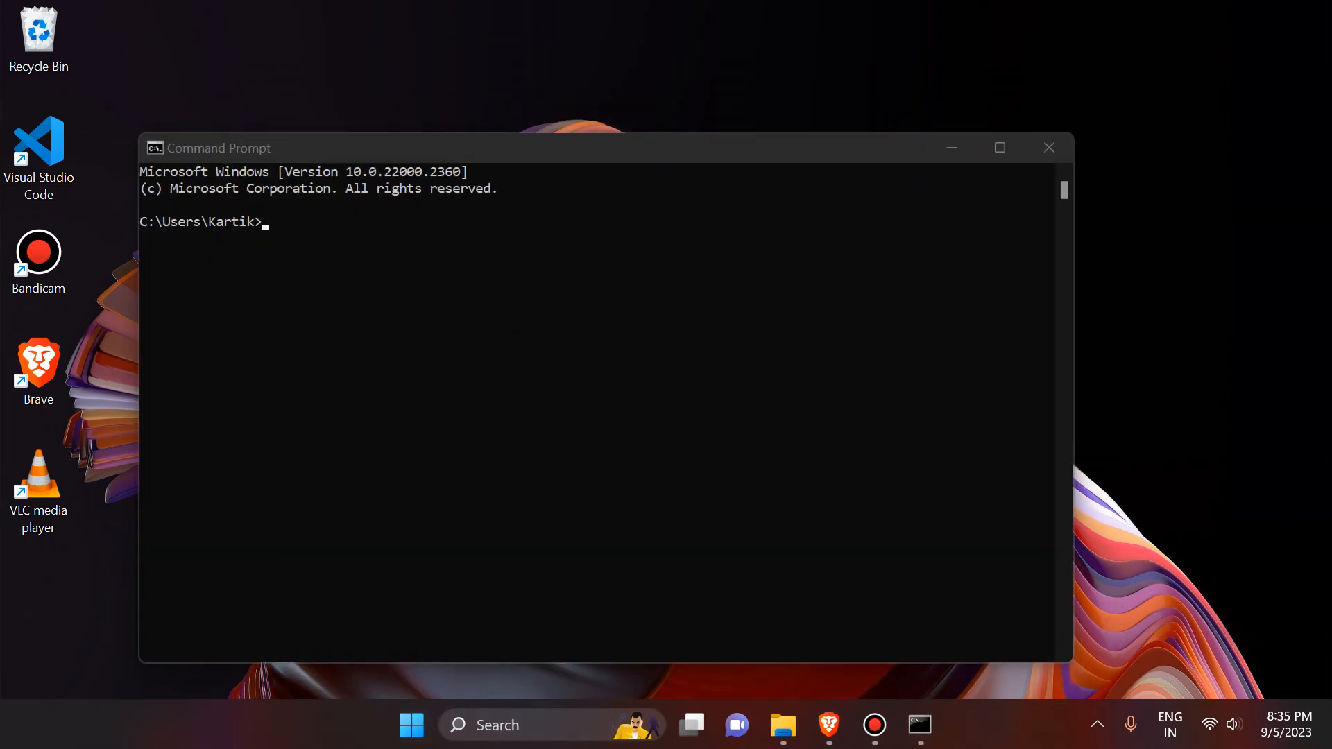
Check the installed Java version by running "java --version", and minimize the Command Prompt window.
click(432, 481)
text(j)
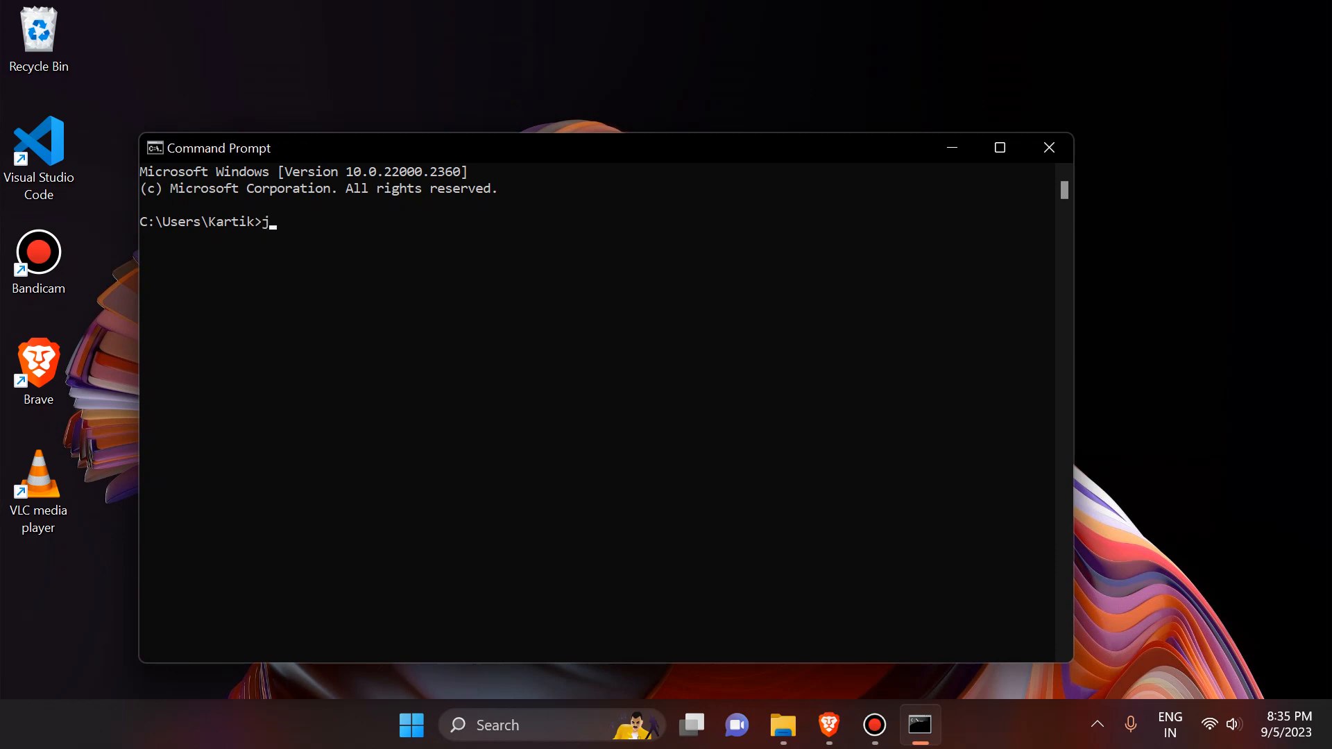
text(ava --versiom)
key(BackSpace)
text(n)
key(Return)
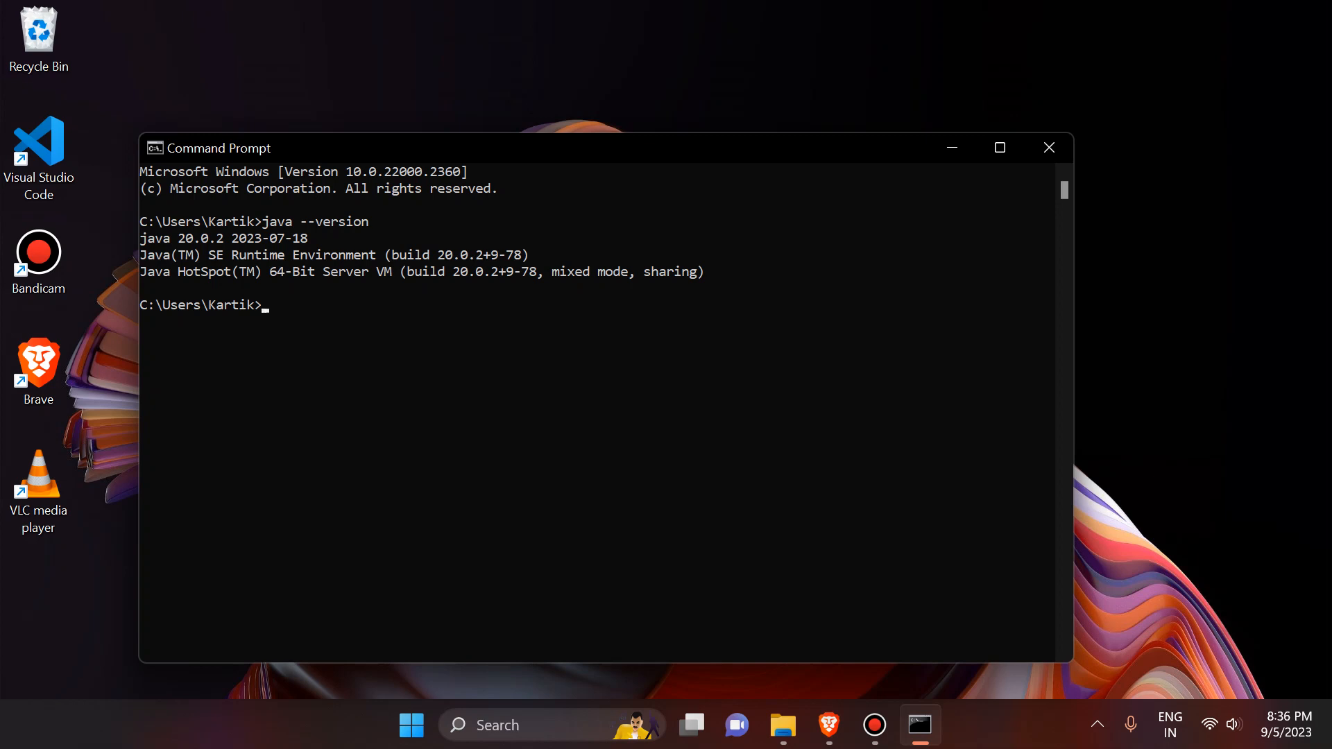
click(951, 147)
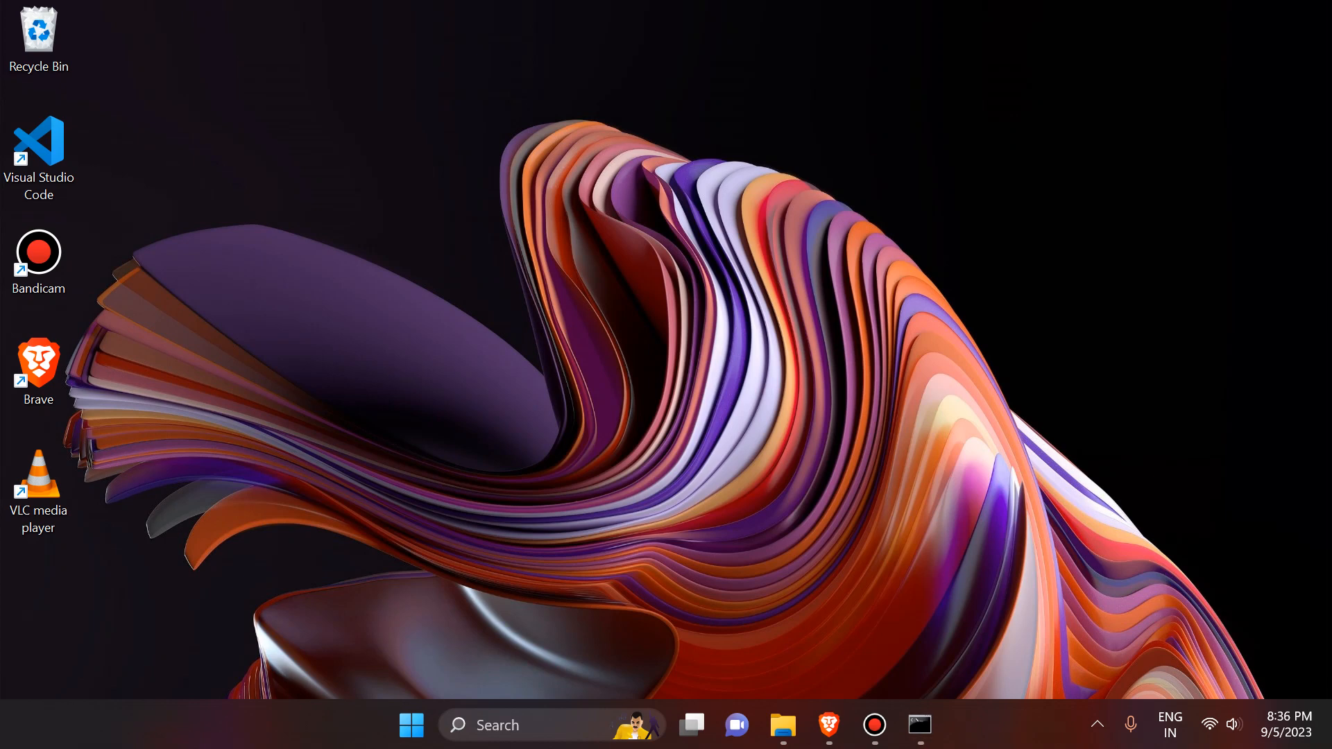
click(873, 724)
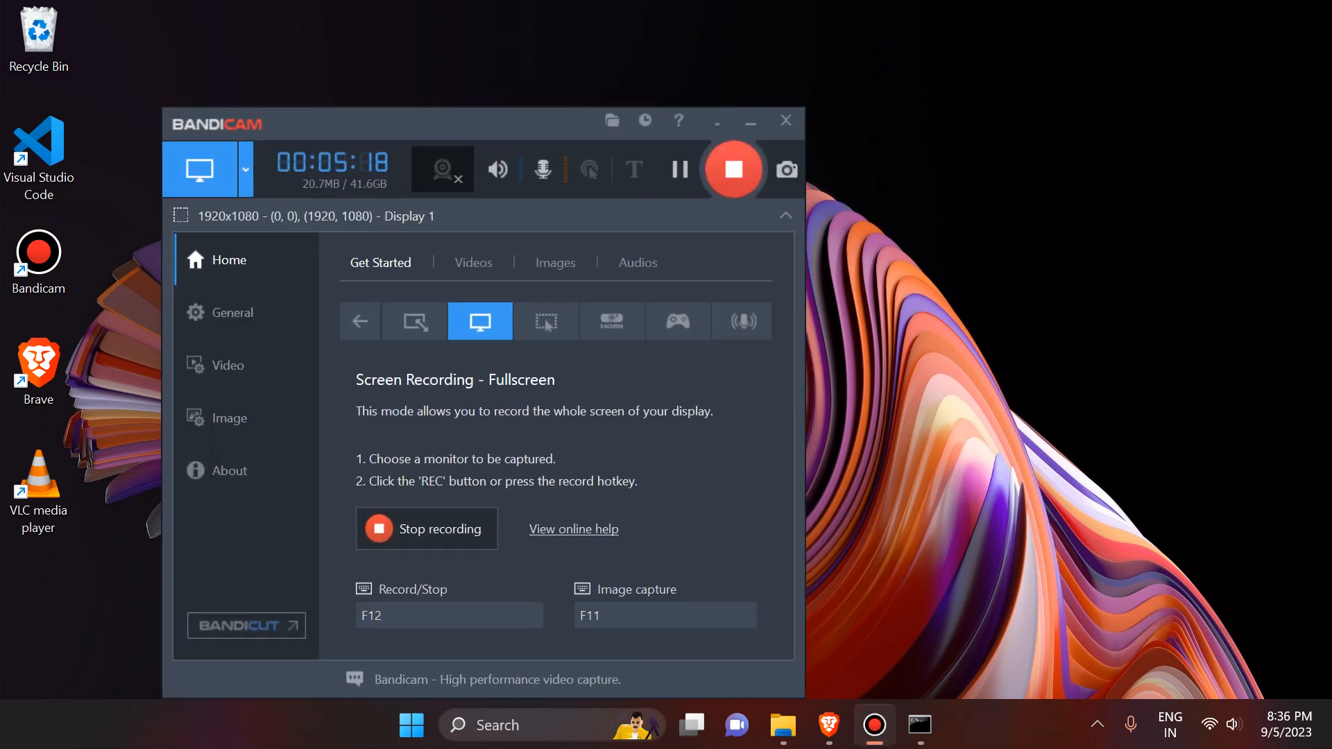